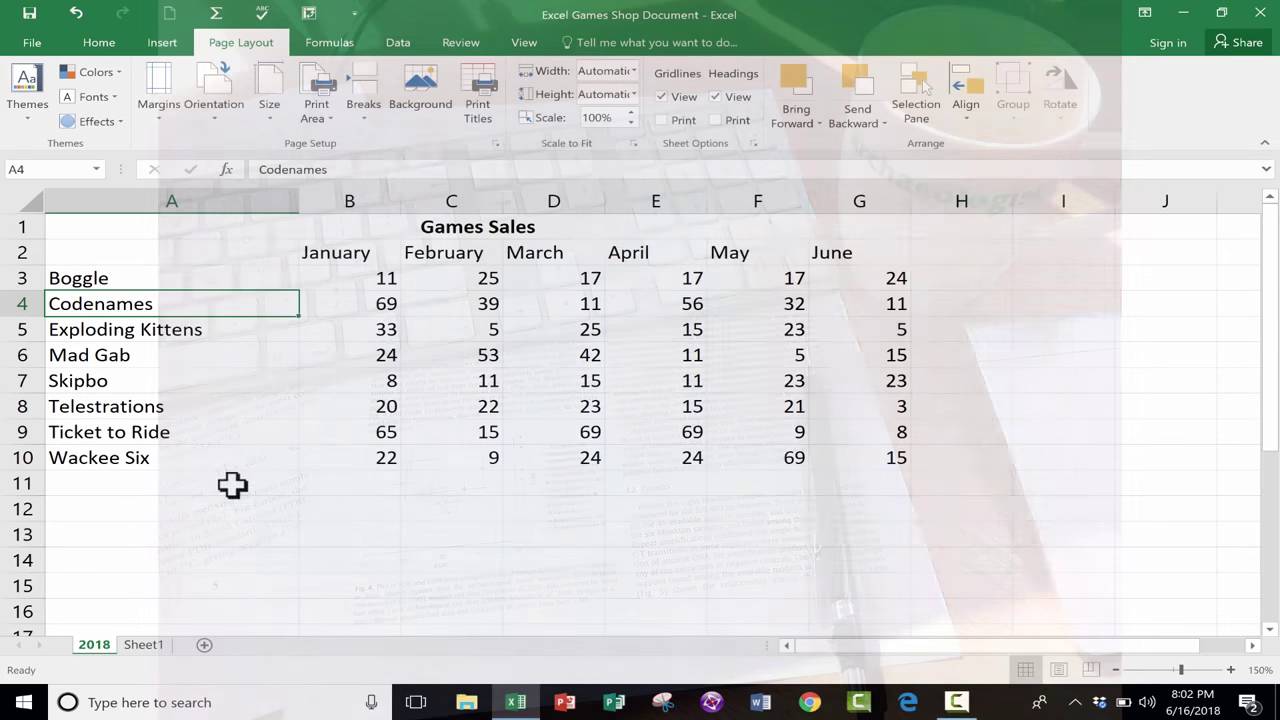
left_click(231, 484)
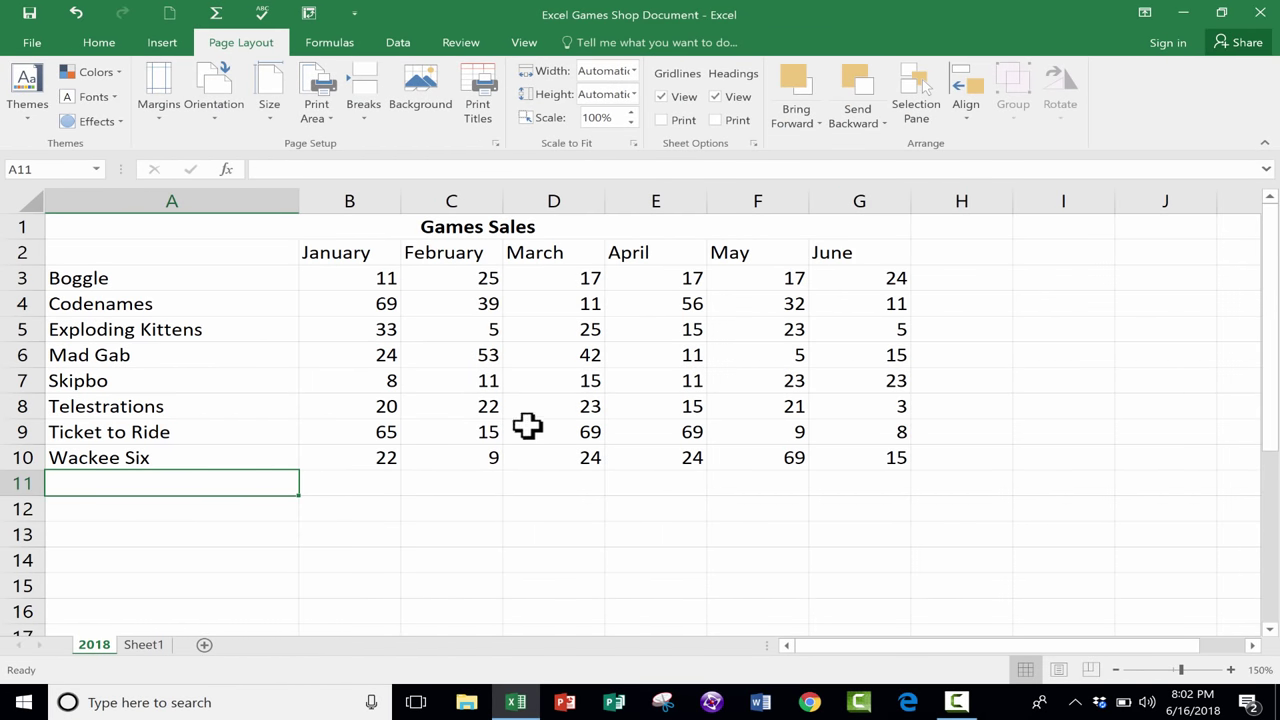
key("Up")
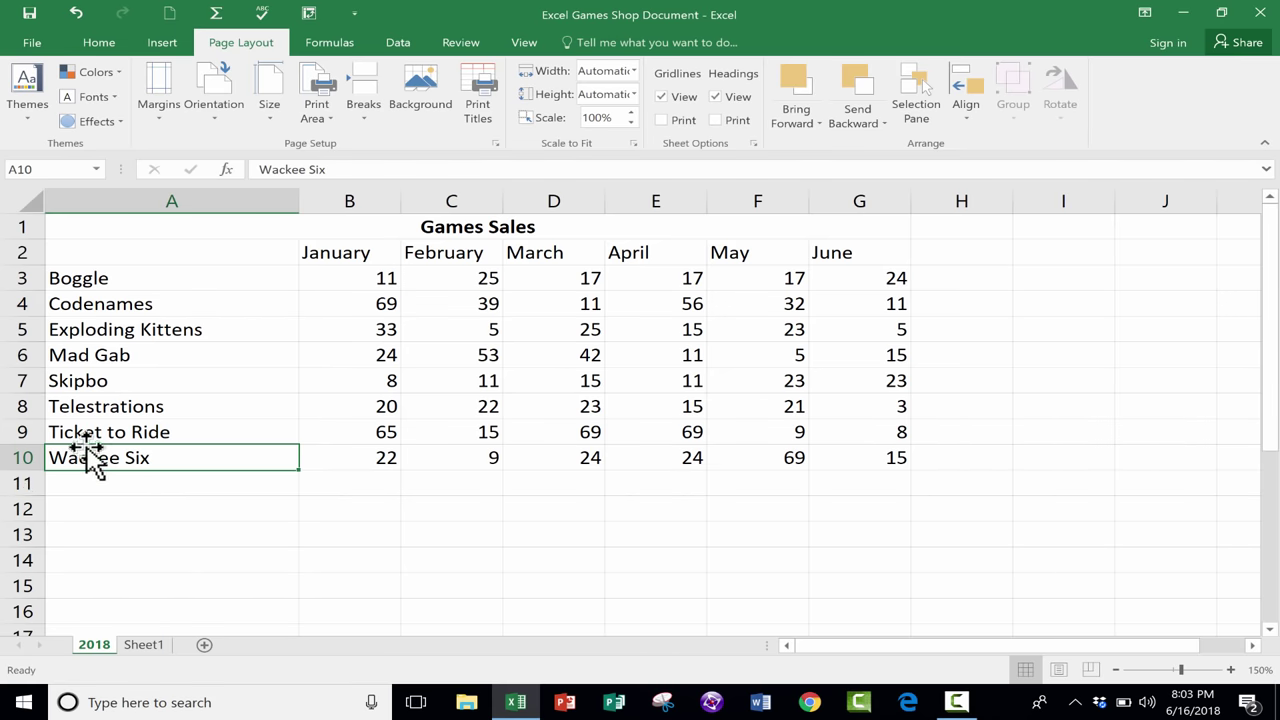
left_click(189, 485)
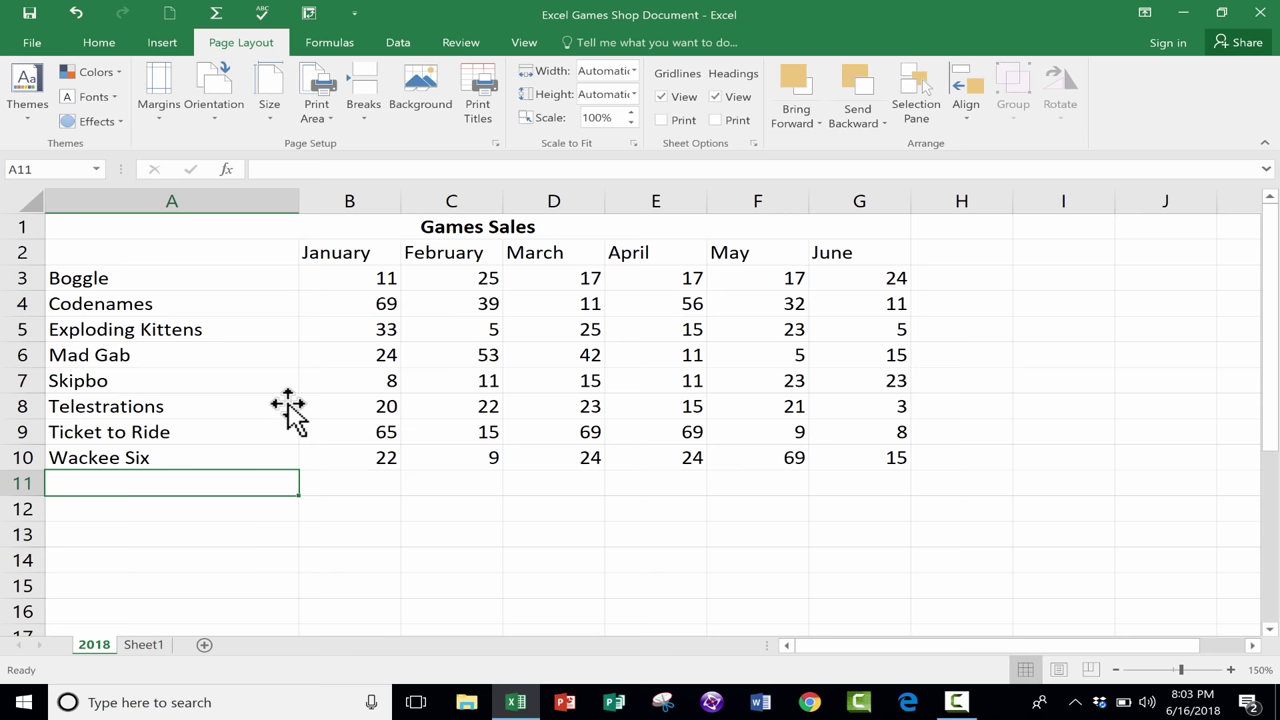
scroll(330, 263, "down", 1)
scroll(270, 280, "up", 1)
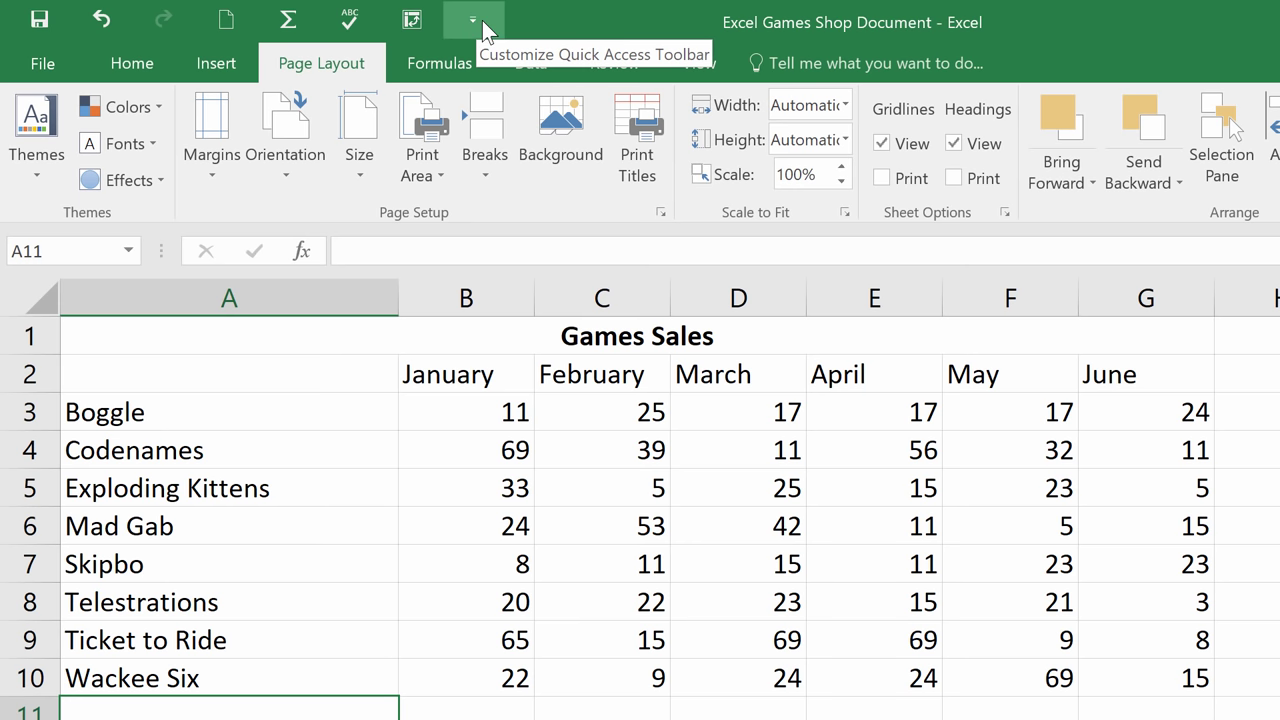
Step: Open the full command customization options for the Quick Access Toolbar and look through the popular commands
left_click(480, 20)
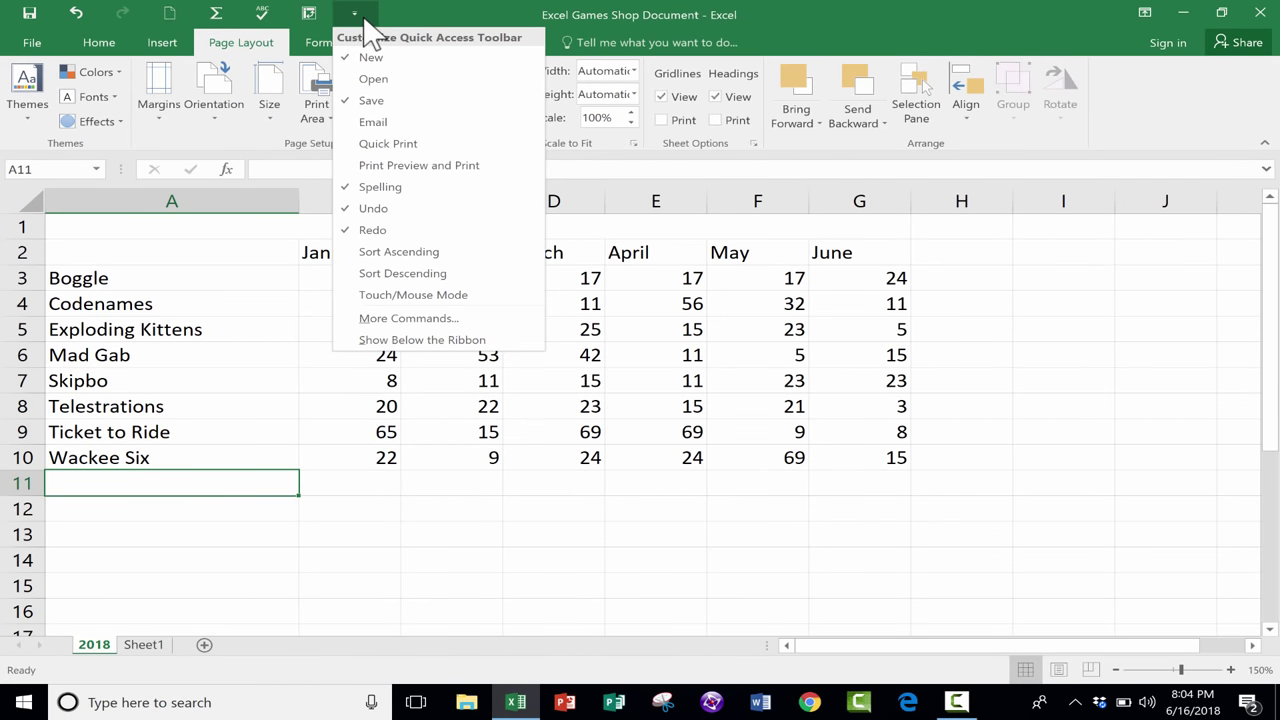
left_click(447, 323)
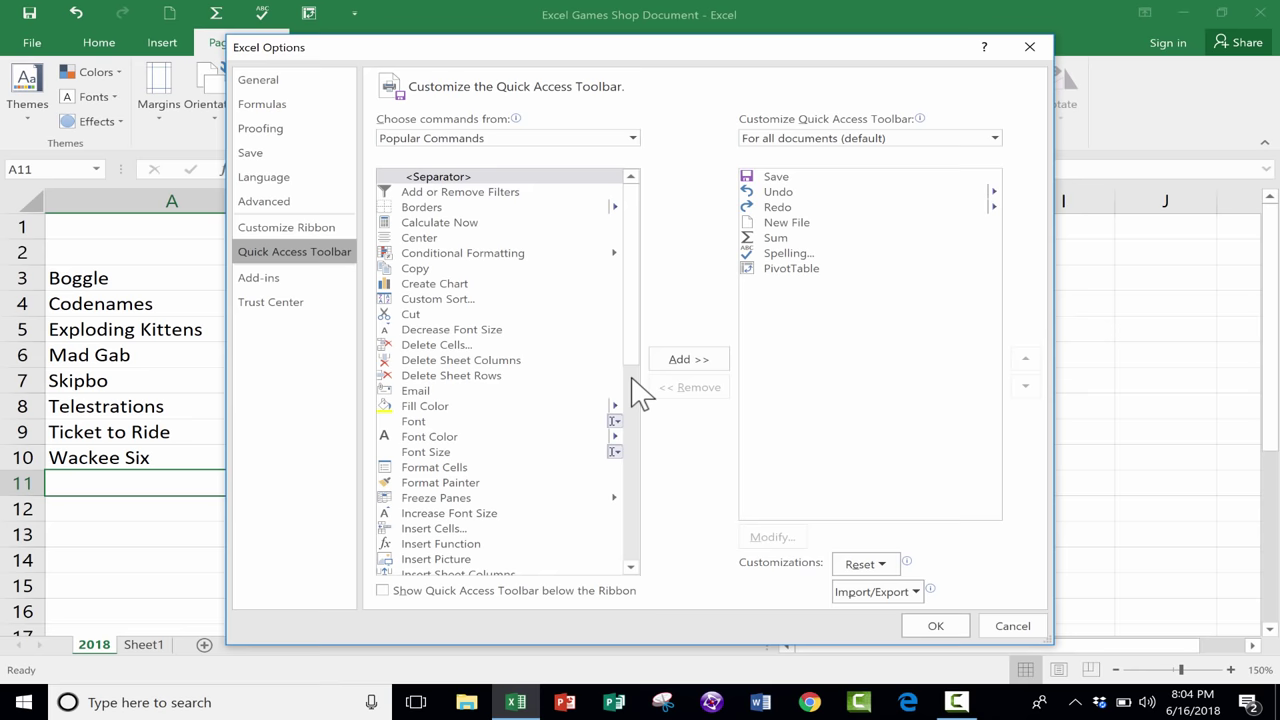
scroll(577, 286, "down", 3)
scroll(634, 329, "up", 2)
scroll(636, 388, "down", 2)
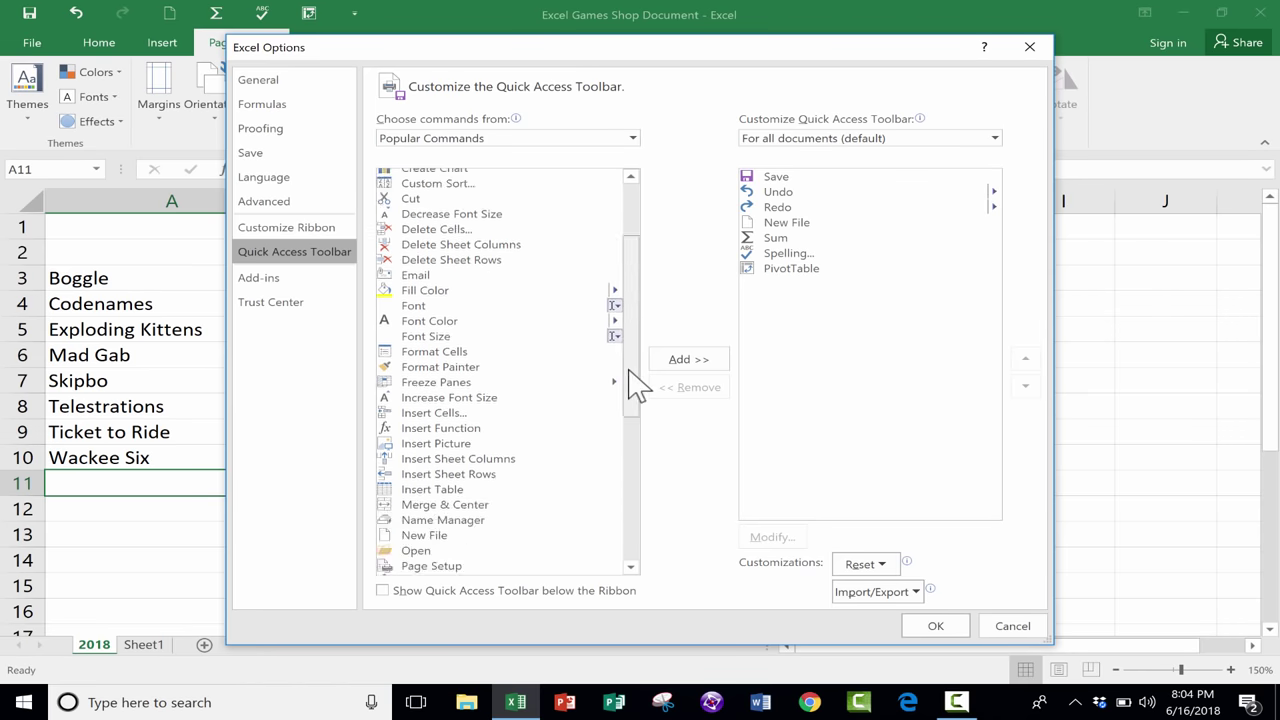
left_click_drag(636, 388, 643, 523)
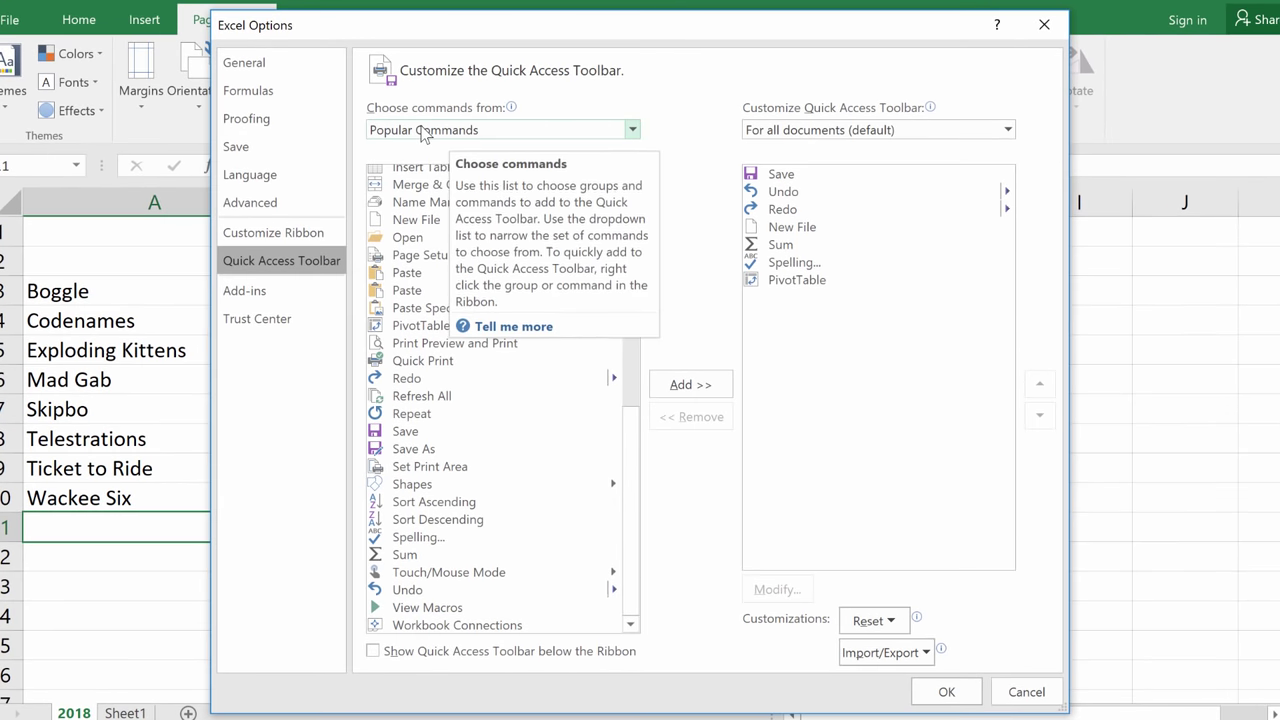
Step: Add Speak Cells on Enter from Commands Not in the Ribbon to the Quick Access Toolbar
left_click(424, 132)
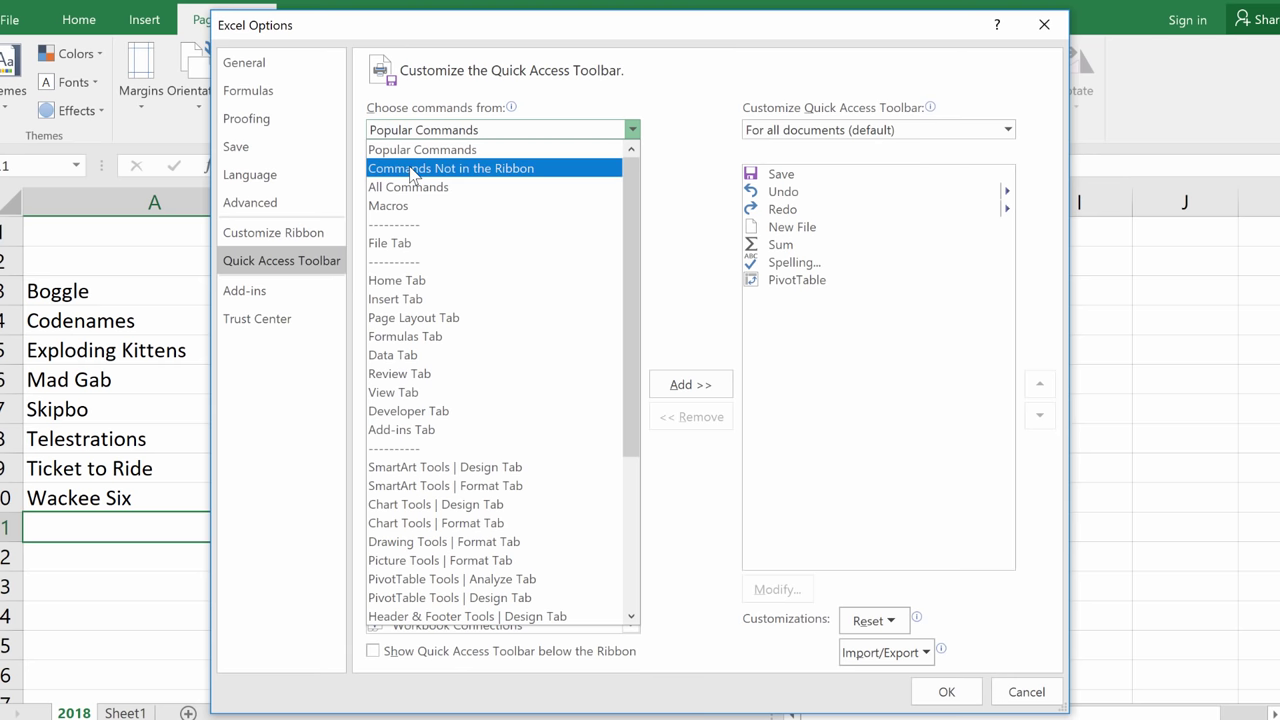
left_click(410, 170)
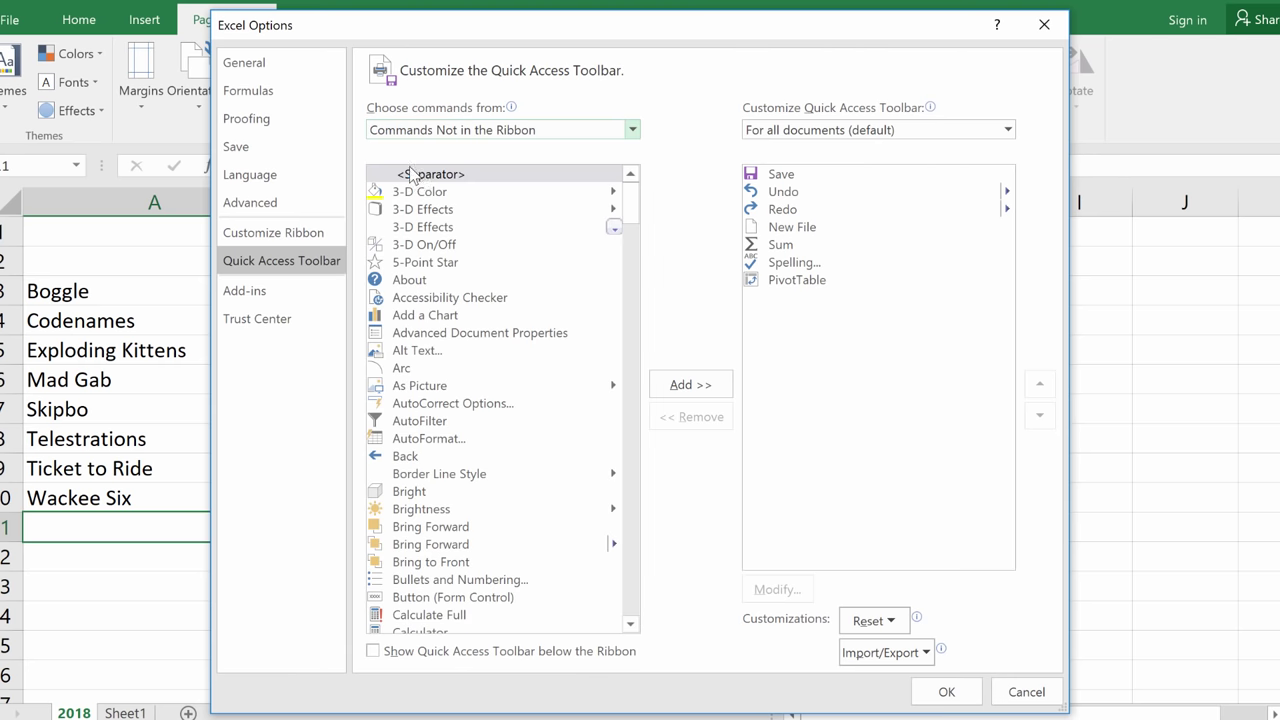
scroll(636, 218, "down", 2)
left_click_drag(636, 218, 657, 652)
scroll(634, 586, "up", 7)
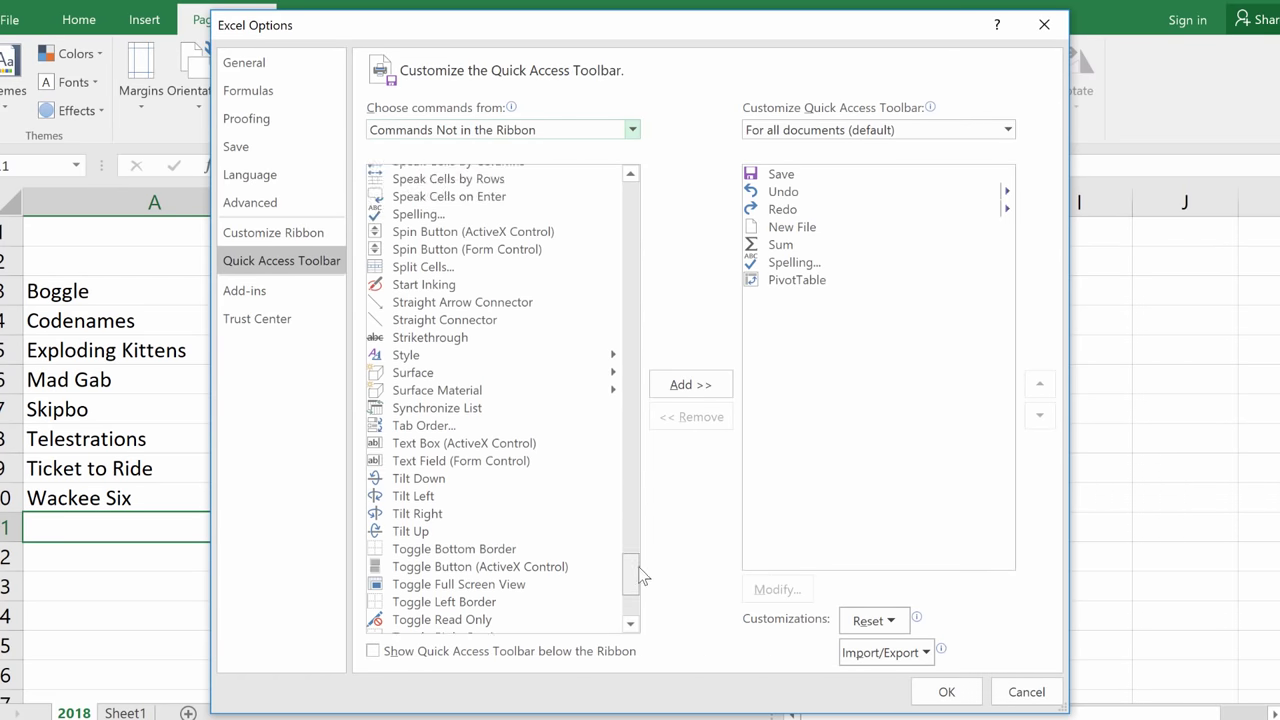
left_click(412, 342)
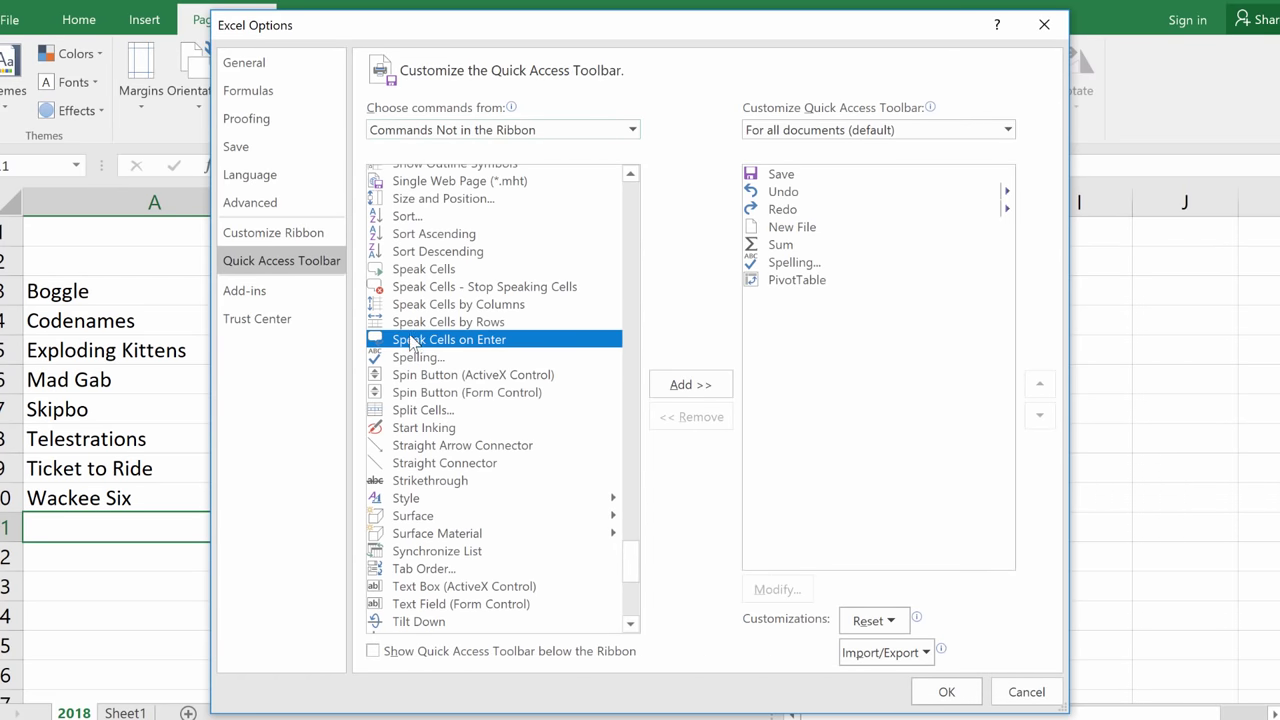
left_click(684, 394)
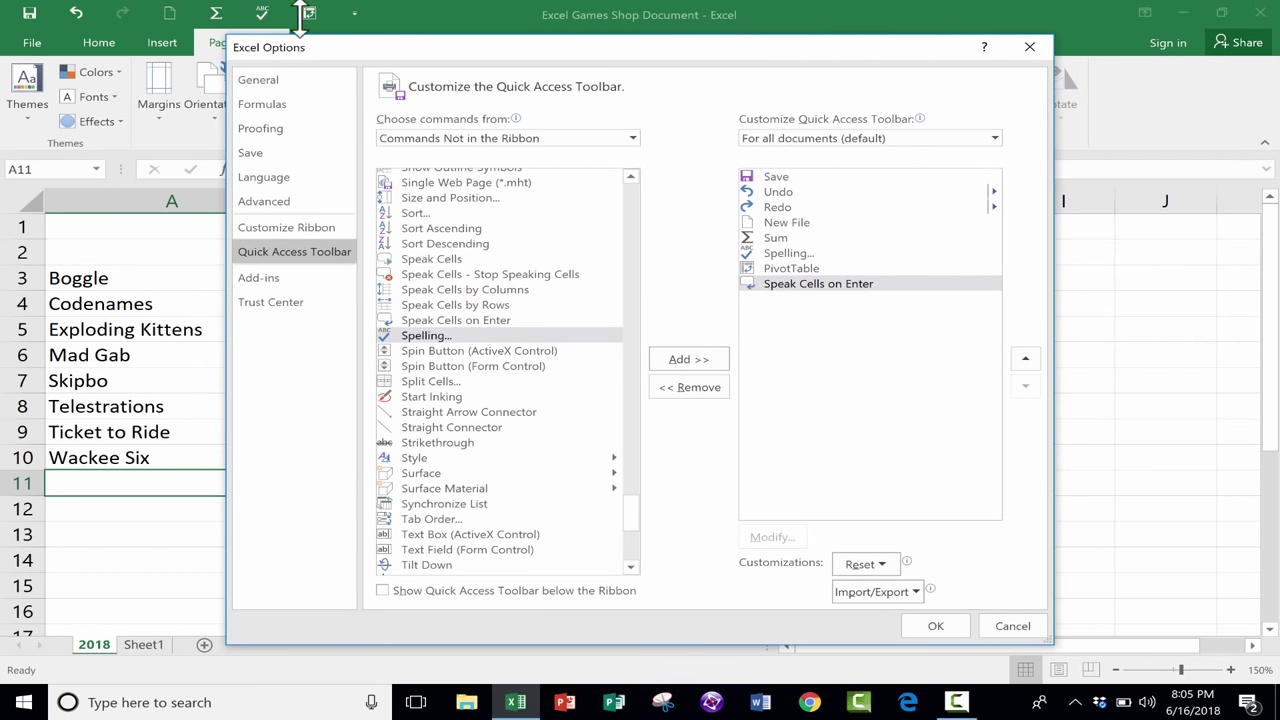
Step: Try moving Speak Cells on Enter up the toolbar order, and return it to the end of the list
left_click(819, 285)
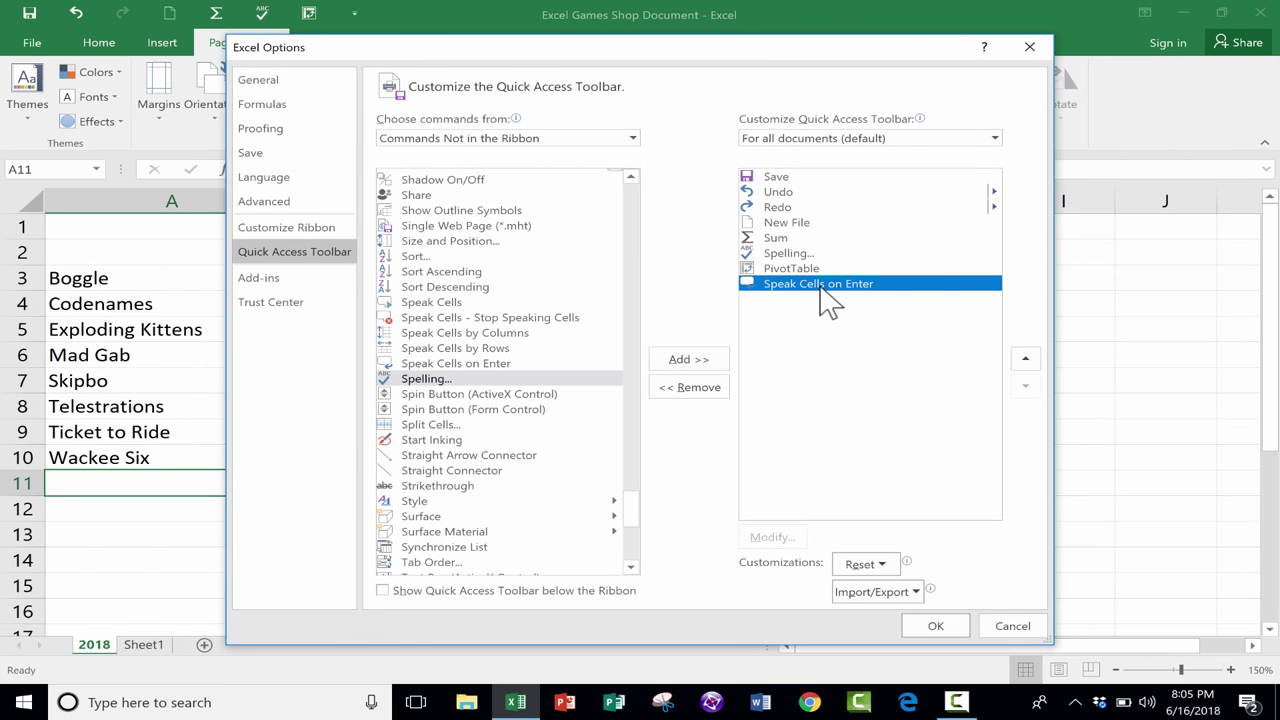
left_click(1025, 358)
left_click(1025, 358)
left_click(1025, 358)
left_click(1025, 358)
left_click(1025, 358)
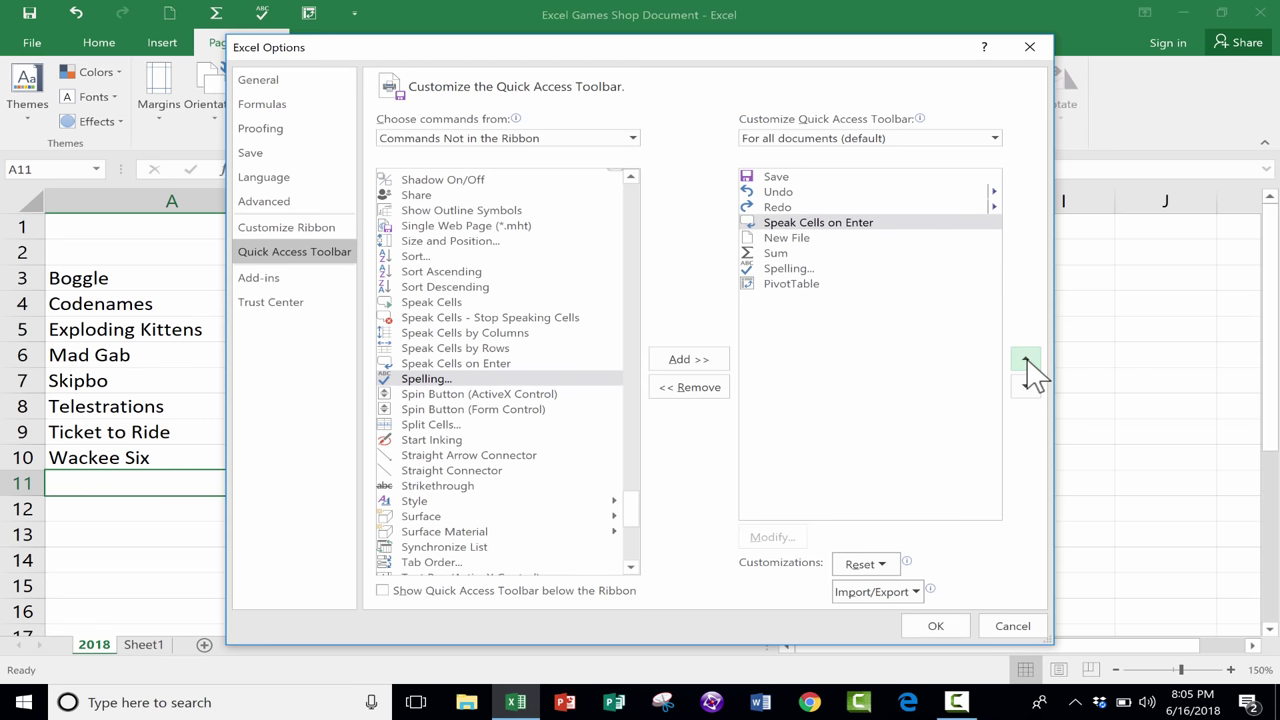
left_click(1025, 358)
left_click(1025, 358)
left_click(1025, 387)
left_click(1025, 387)
left_click(1025, 387)
left_click(1025, 387)
left_click(1025, 387)
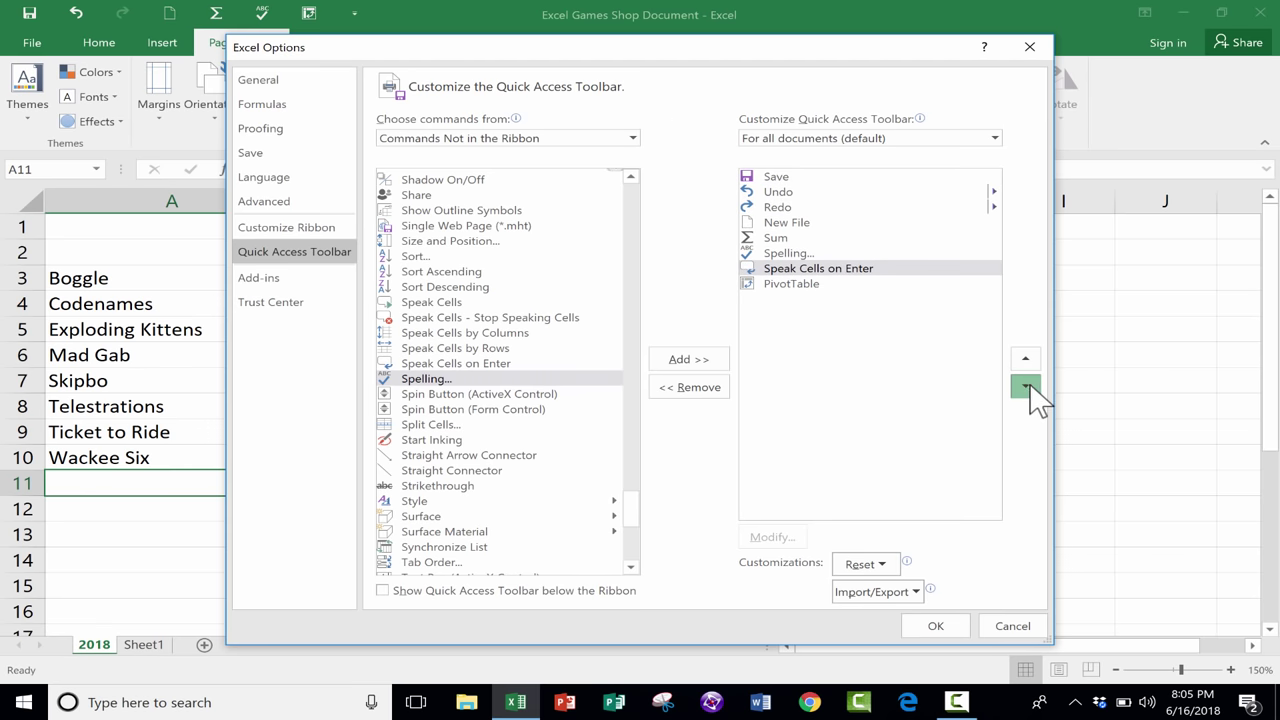
left_click(1025, 387)
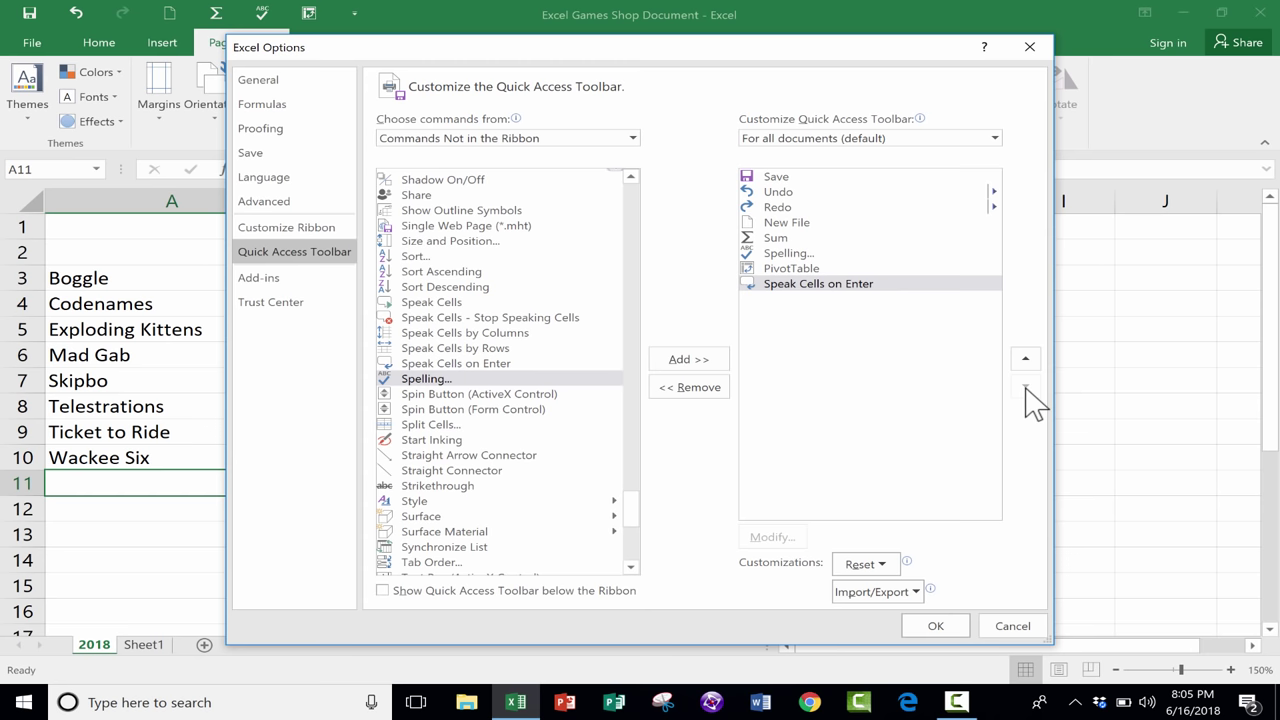
Step: Apply the Quick Access Toolbar customization and return to the worksheet
left_click(933, 624)
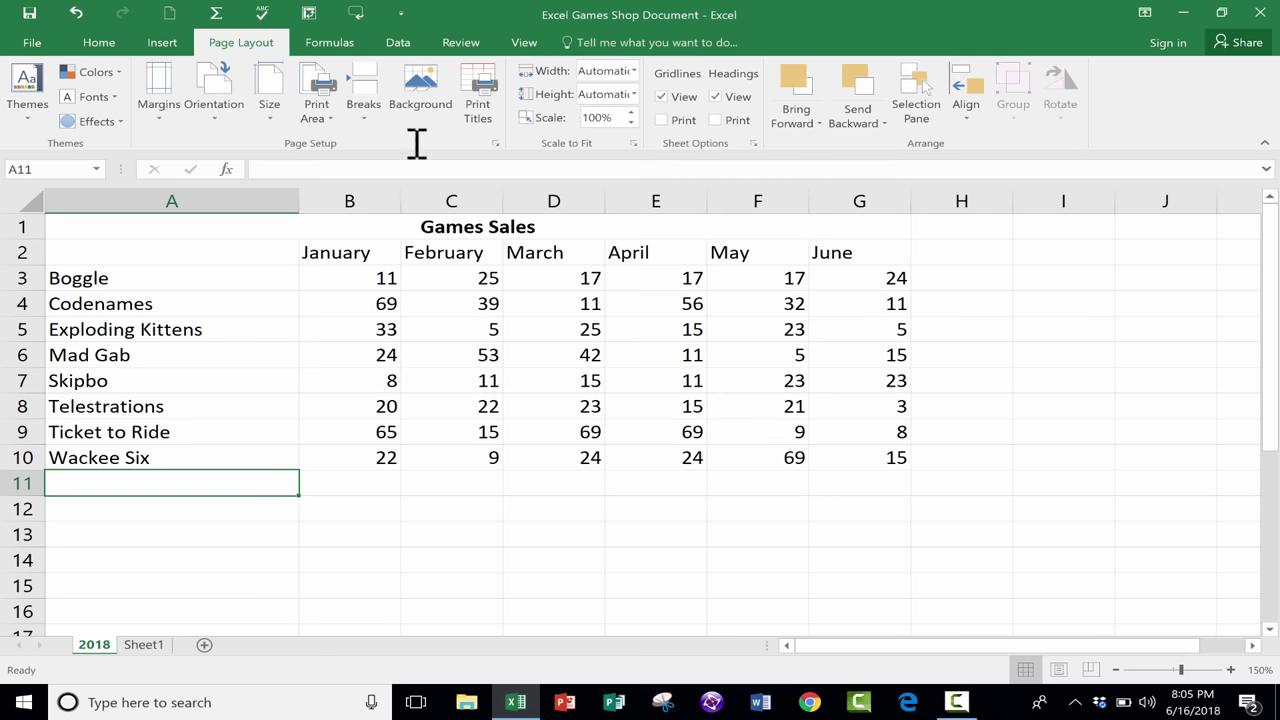
left_click(364, 16)
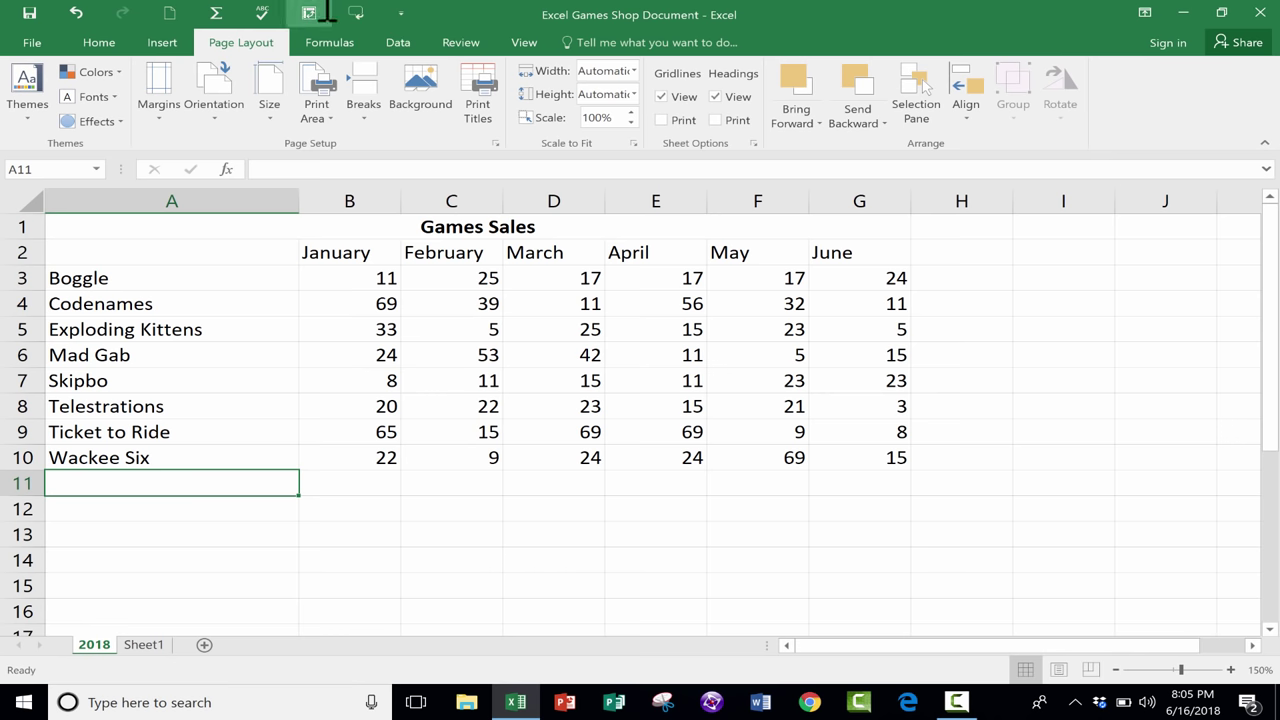
scroll(394, 51, "up", 1)
Step: Enter the game name Stratego in cell A11, below Wackee Six
double_click(863, 399)
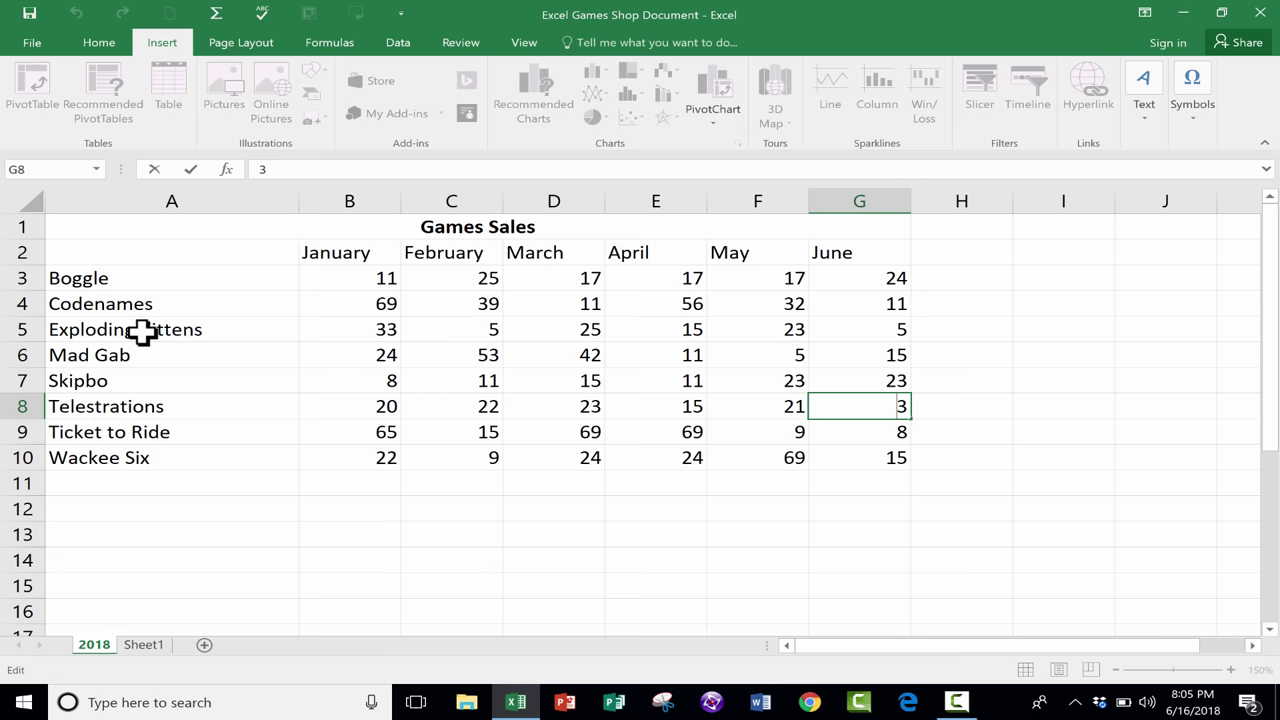
left_click(252, 477)
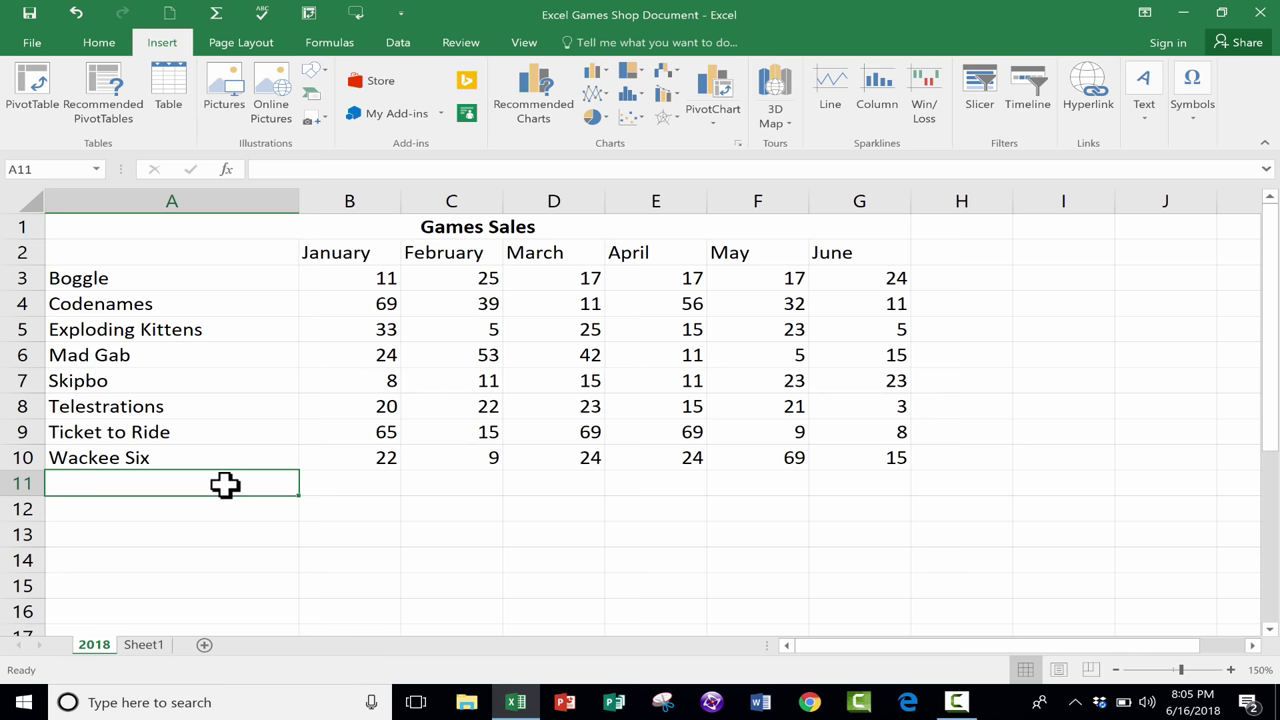
type("Stra")
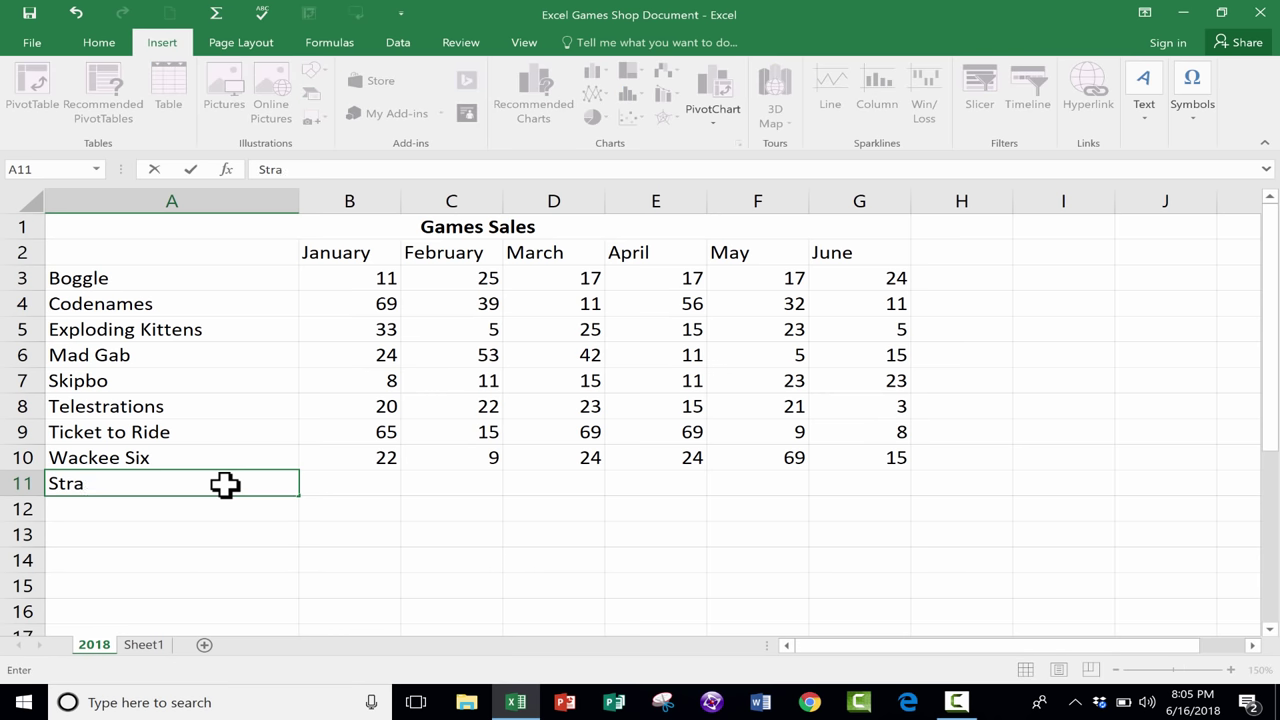
type("tego")
key("Return")
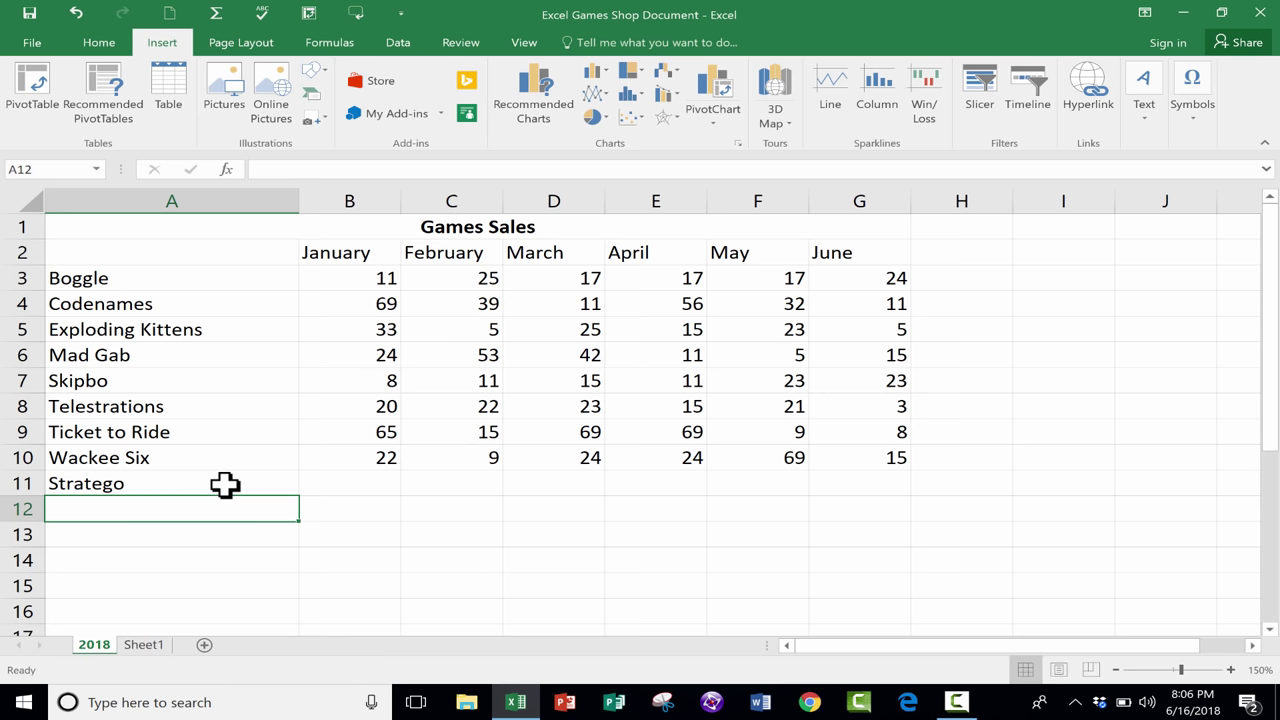
Step: Turn on Speak Cells on Enter and enter Stratego in cell A11 again
left_click(225, 484)
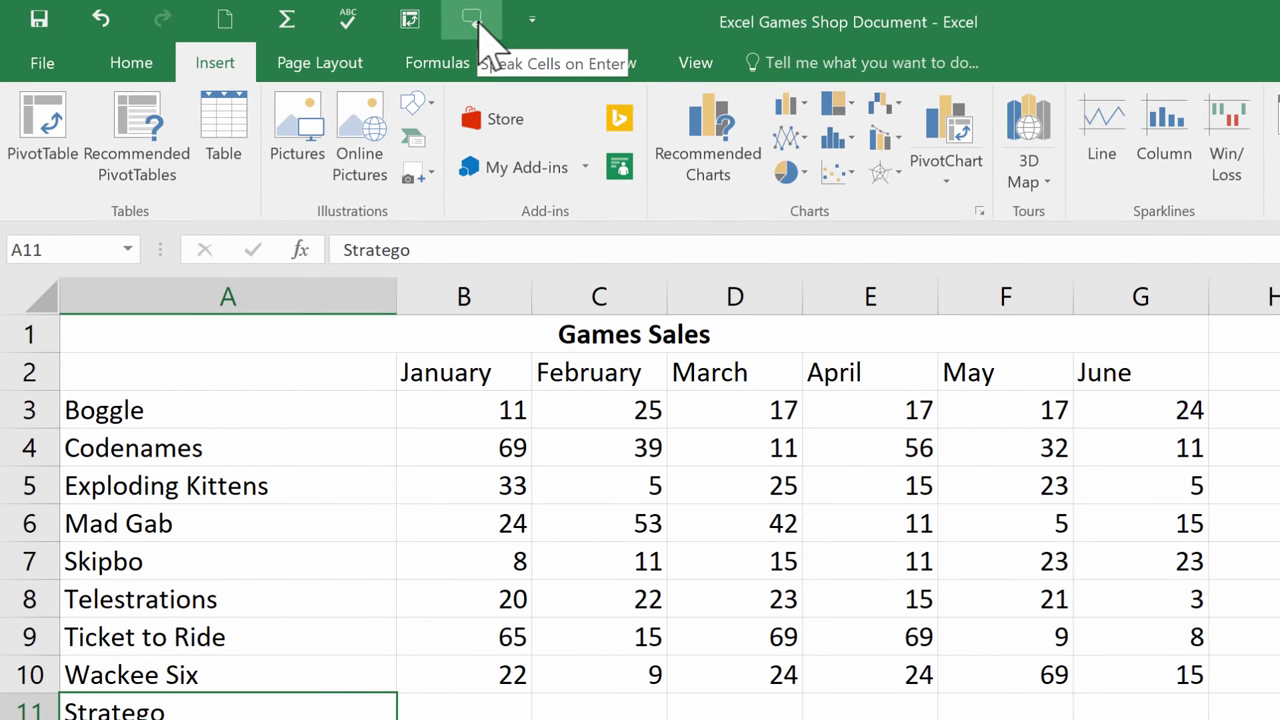
left_click(477, 20)
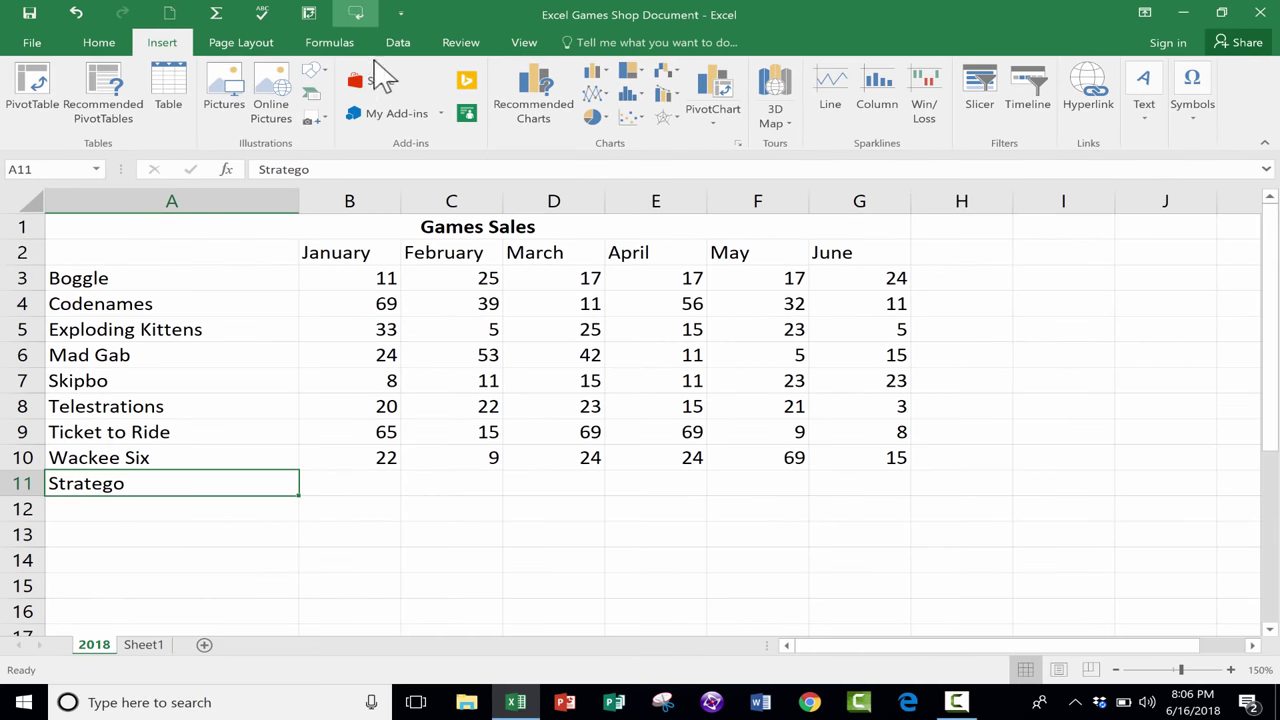
key("Return")
left_click(186, 480)
type("Stratego")
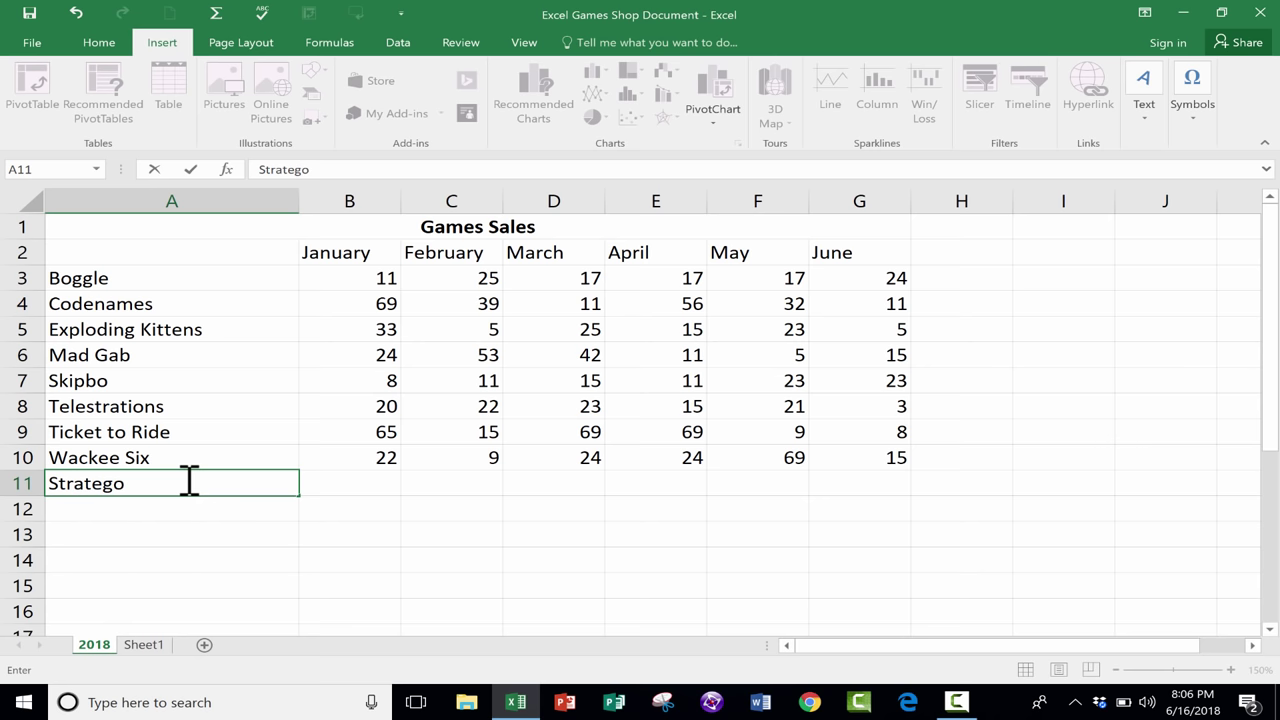
key("Return")
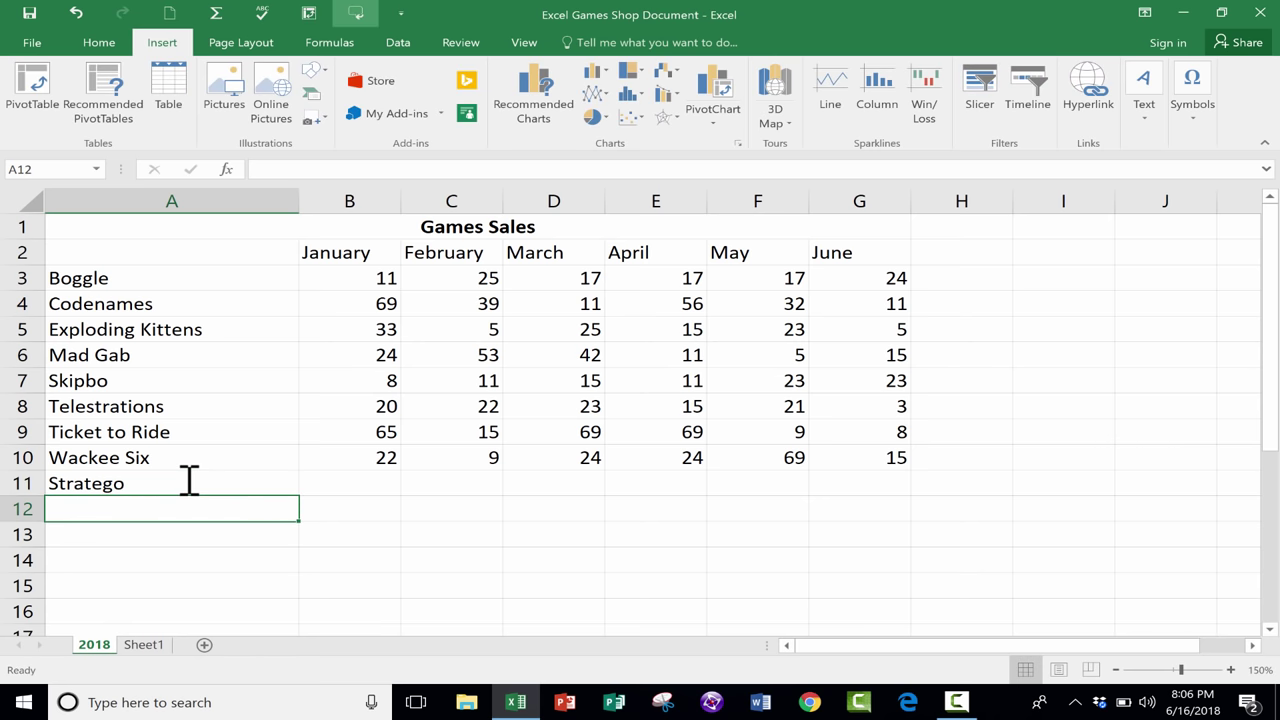
Step: Enter Settlers of Catan in cell A12 and recommit the entry so it is read aloud
left_click(187, 480)
left_click(229, 509)
type("s")
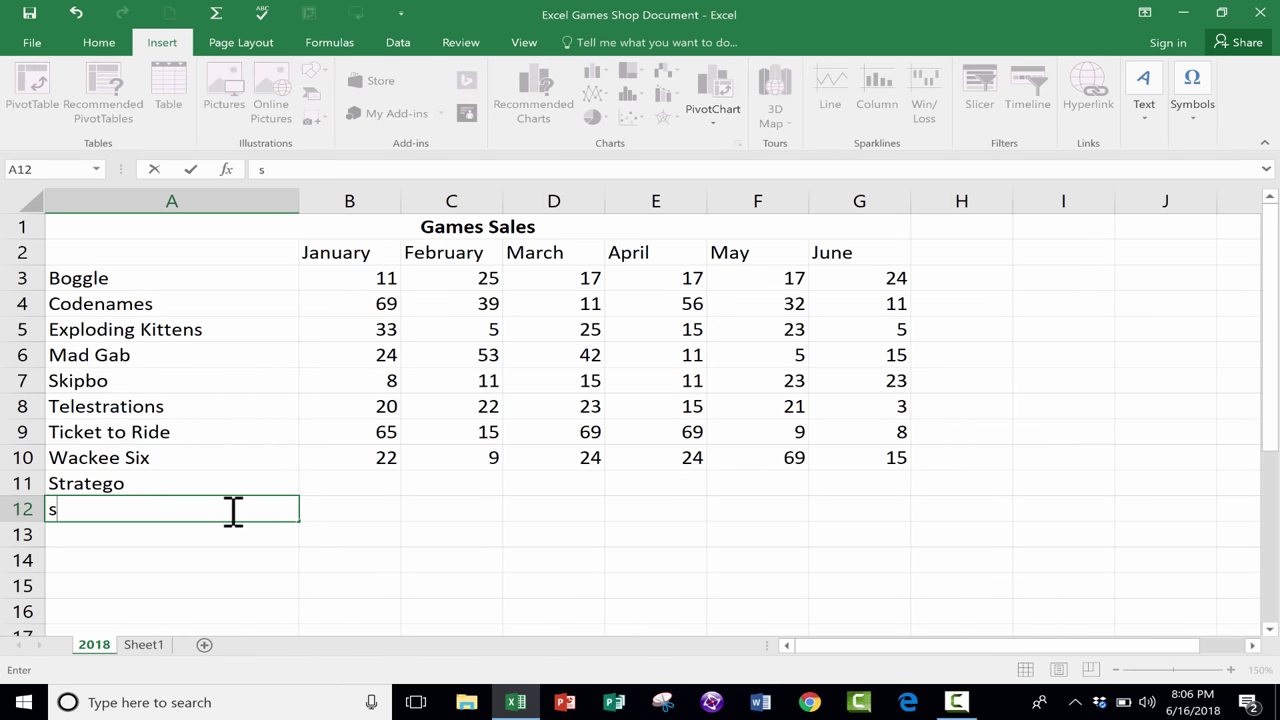
key("BackSpace")
type("Settlers of Catan")
key("Return")
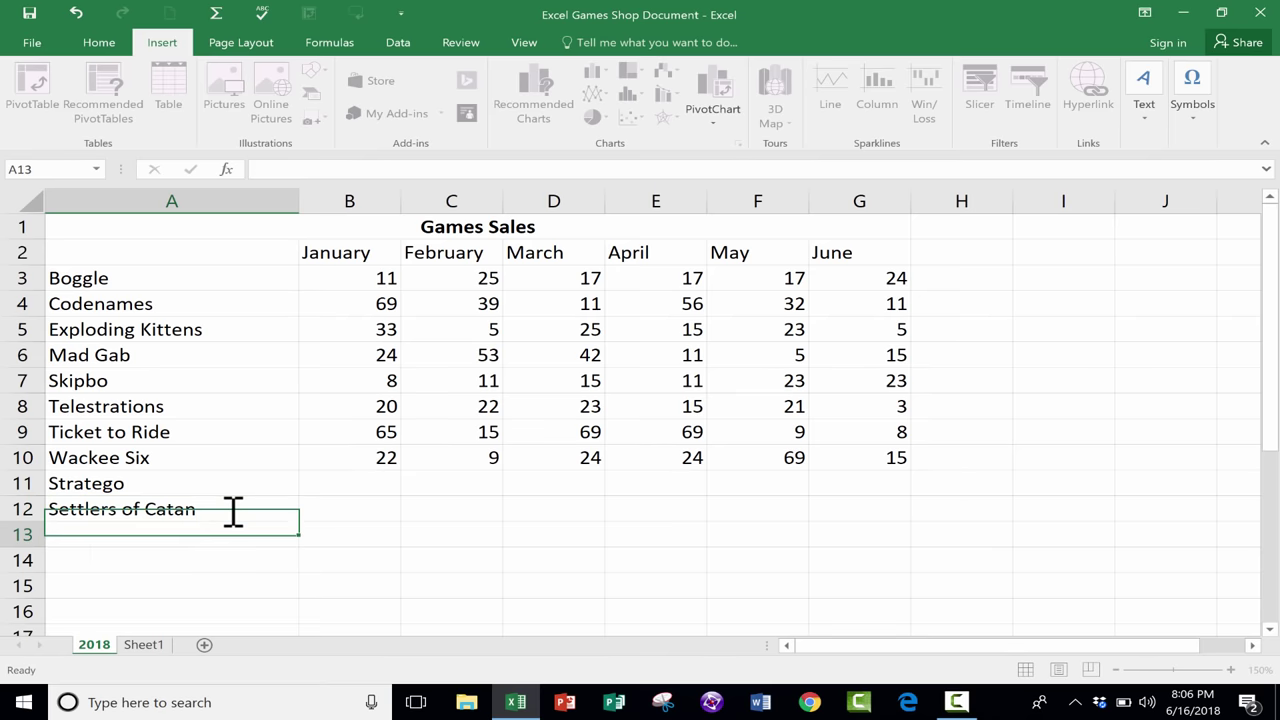
left_click(233, 511)
double_click(233, 511)
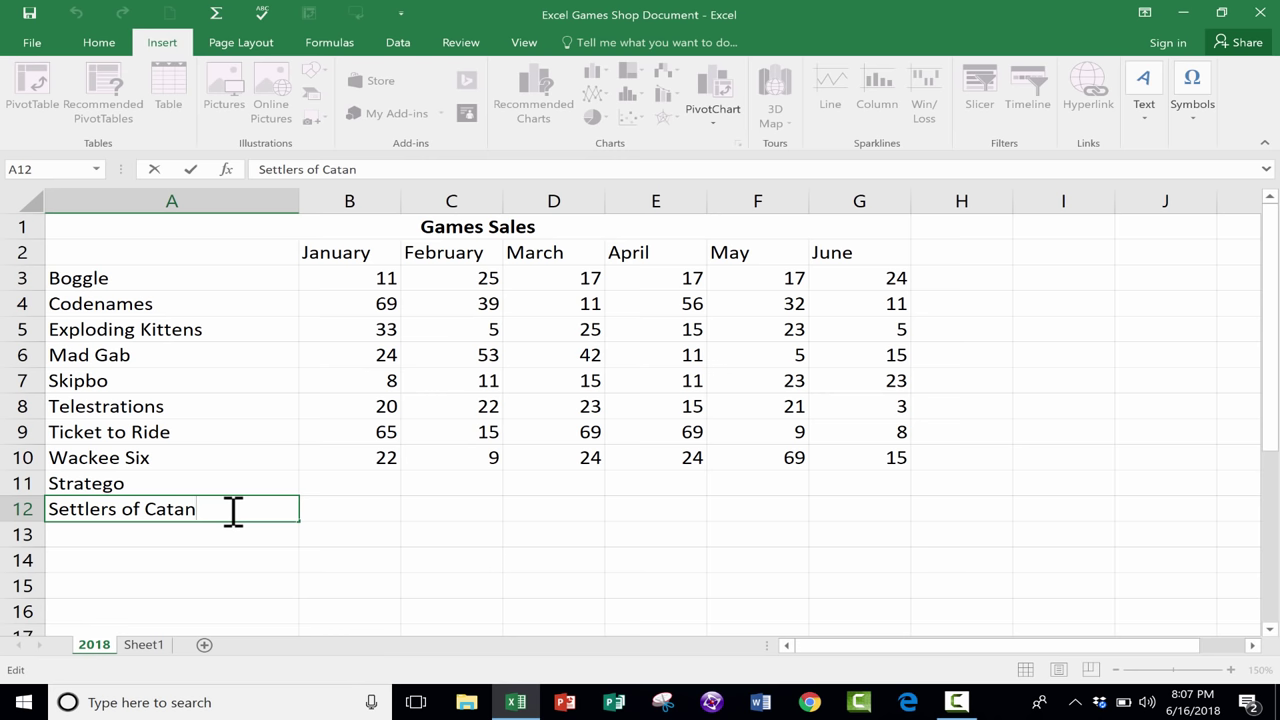
key("Return")
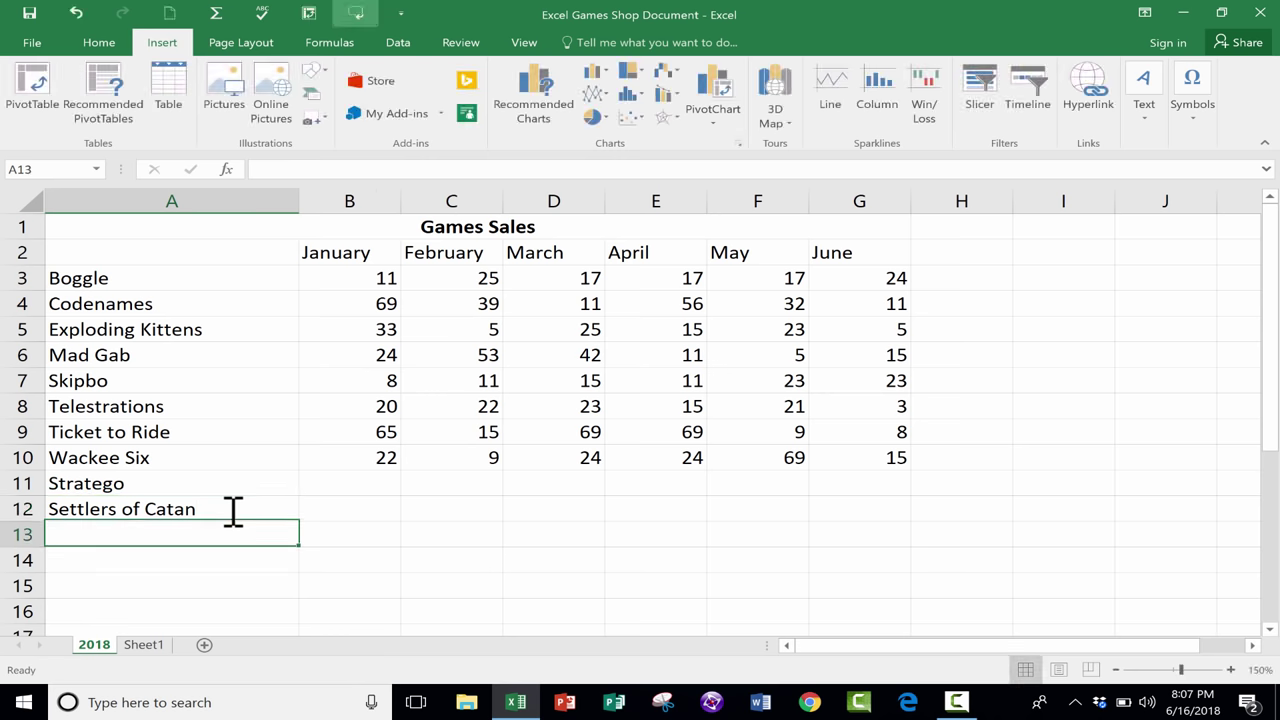
Step: Enter Uno Madness in cell A13 as the next game name
type("Uno M")
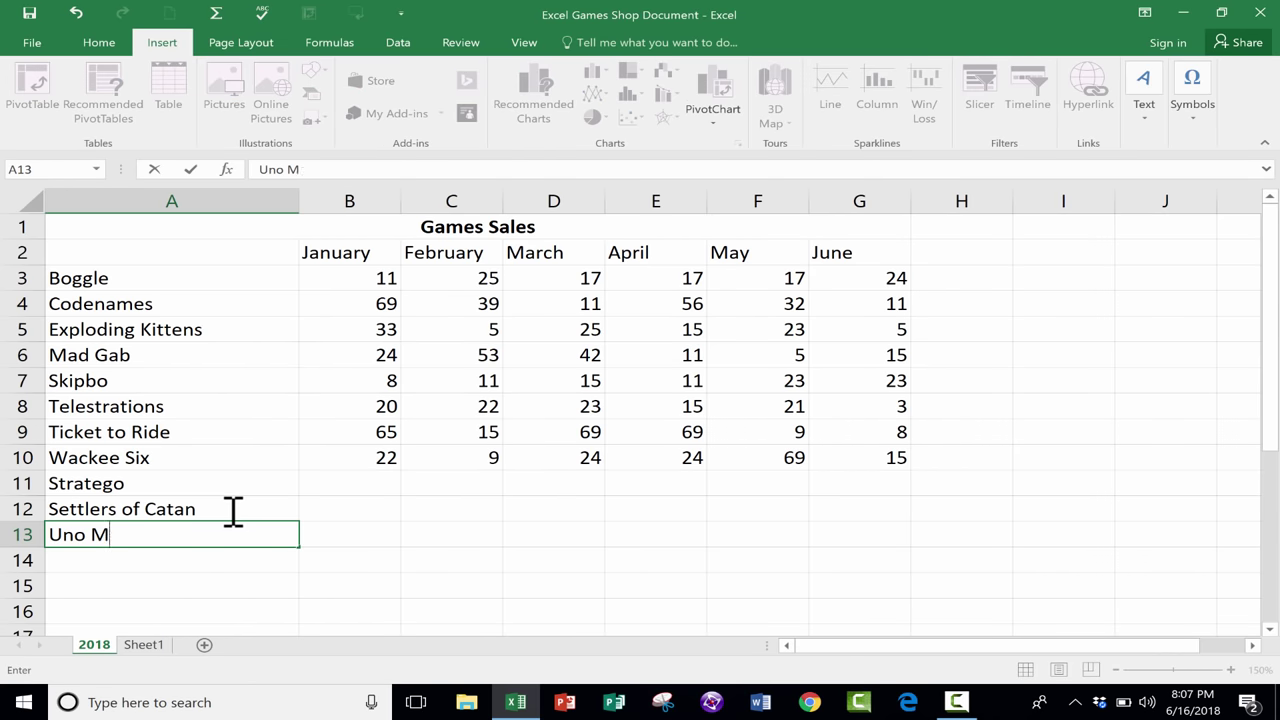
type("adness")
key("Return")
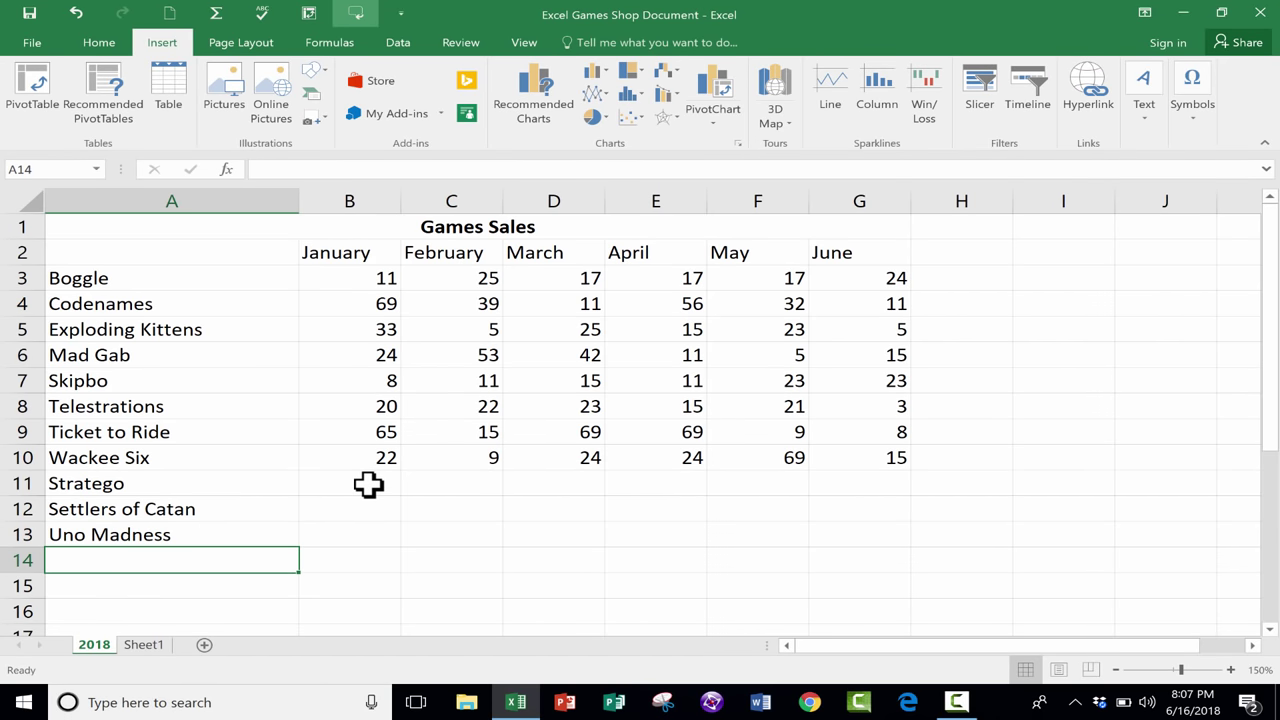
Step: Enter 5 as Stratego's January sales in cell B11
left_click(368, 484)
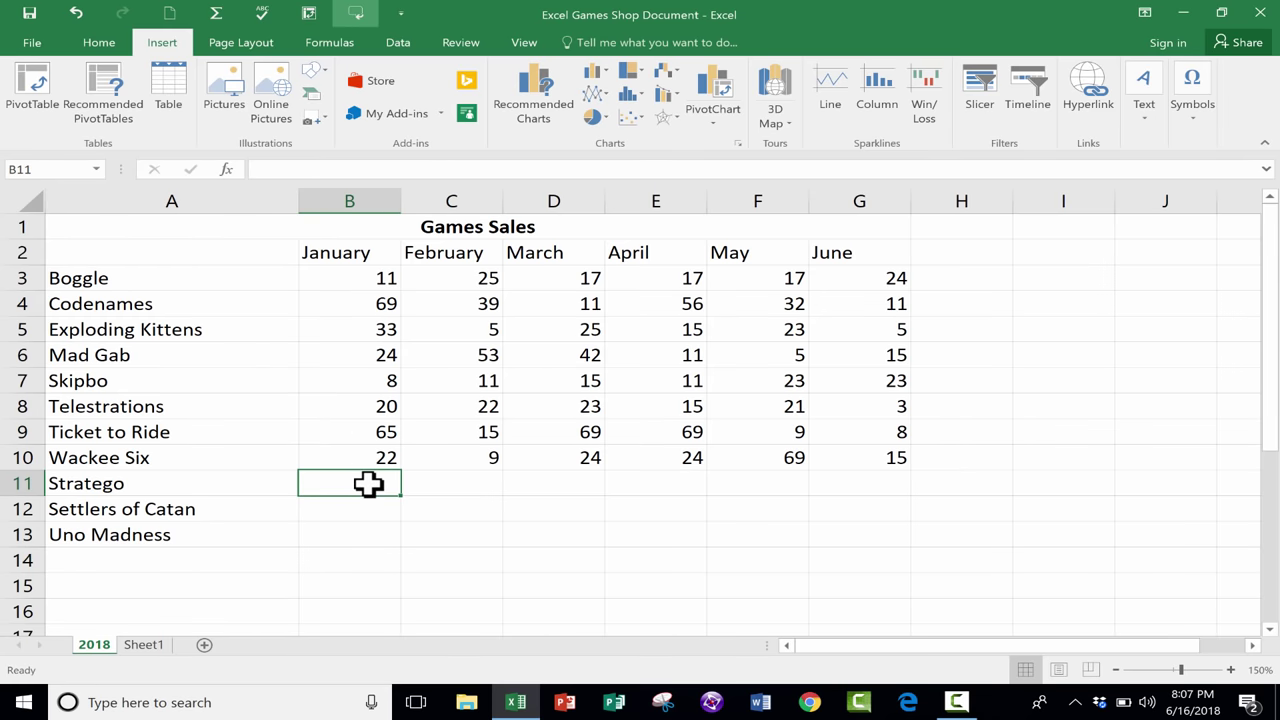
type("5")
key("Return")
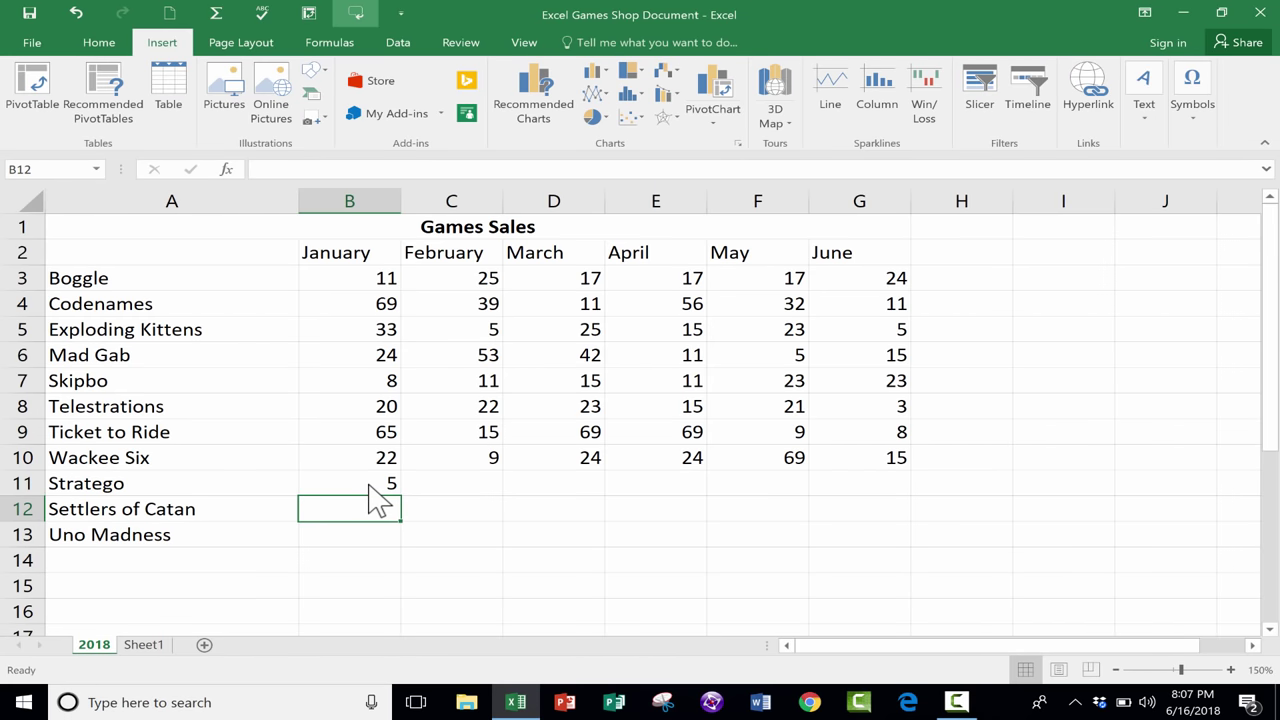
Step: Enter the January sales of 65 for Settlers of Catan in B12 and 32 for Uno Madness in B13
type("65")
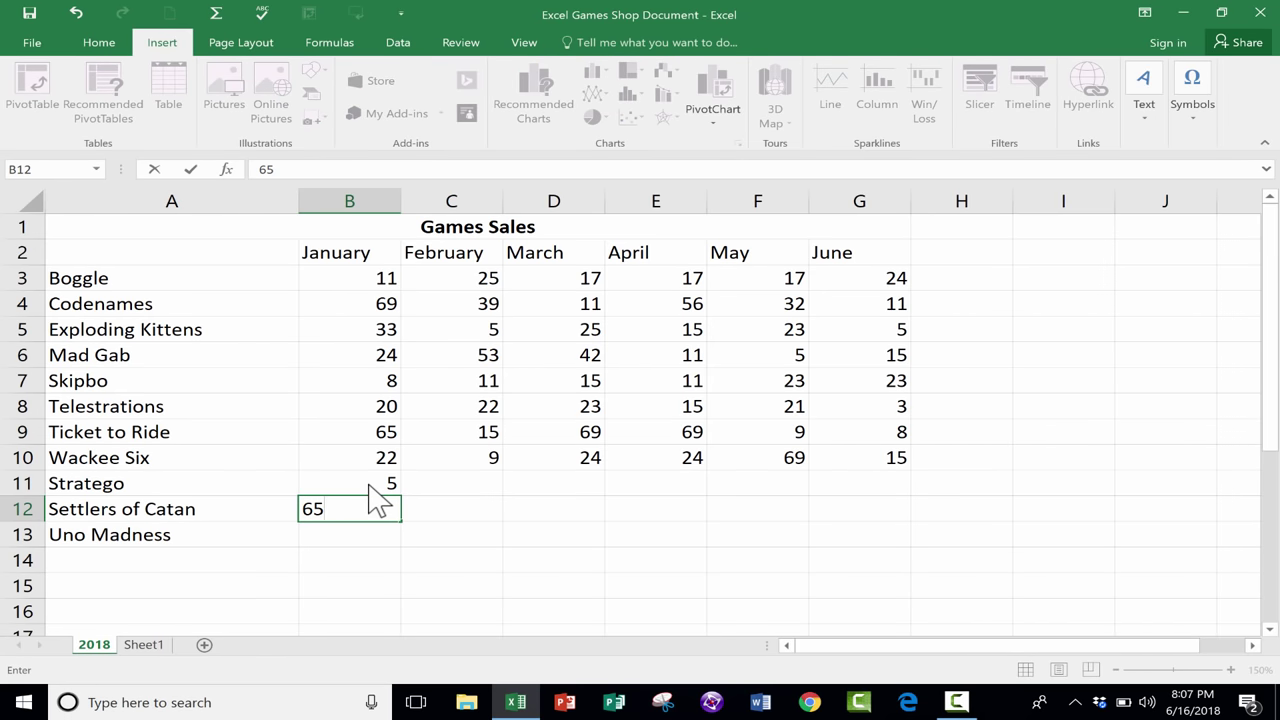
key("Return")
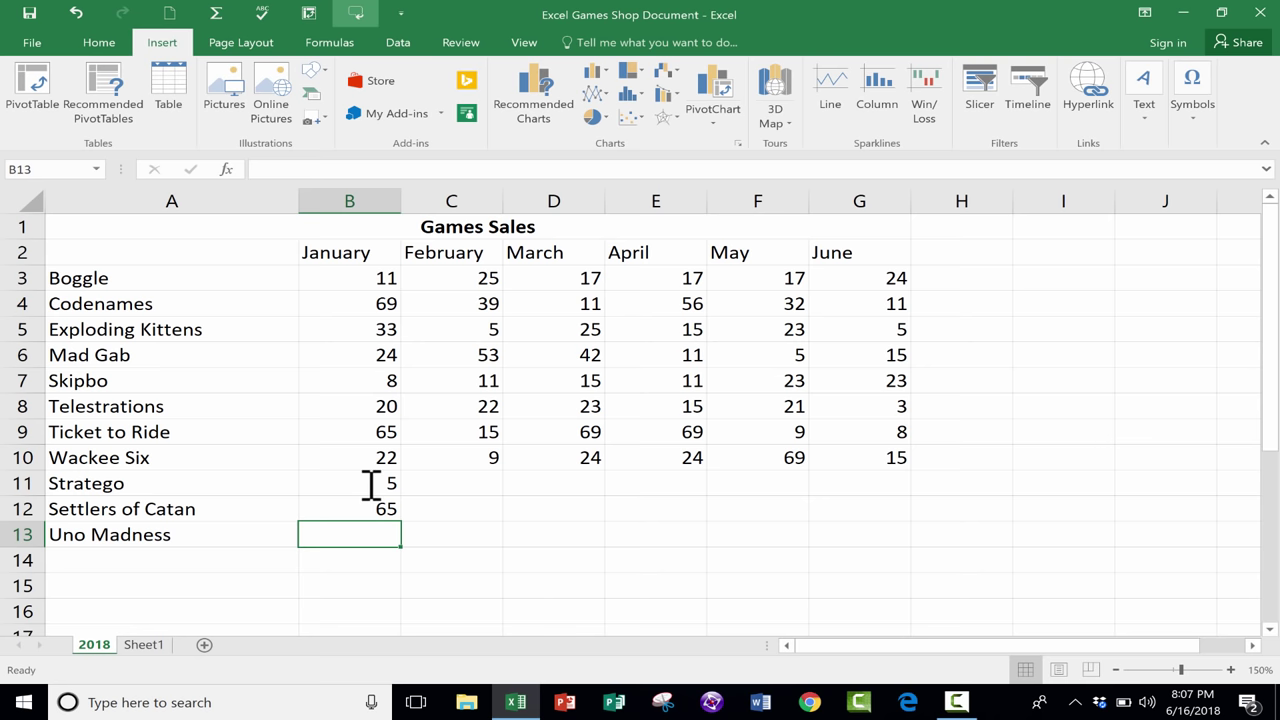
type("32")
key("Return")
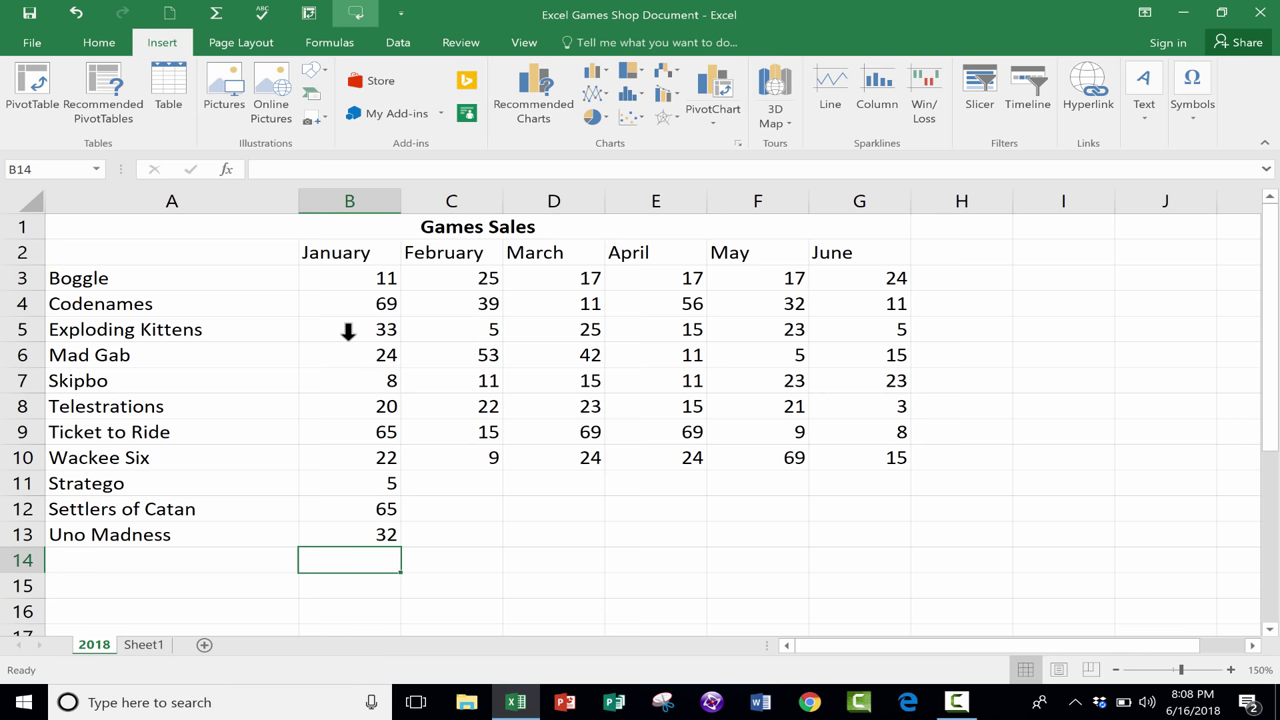
Step: Have Wackee Six's February value in cell C10 read aloud and turn off Speak Cells on Enter
left_click(487, 450)
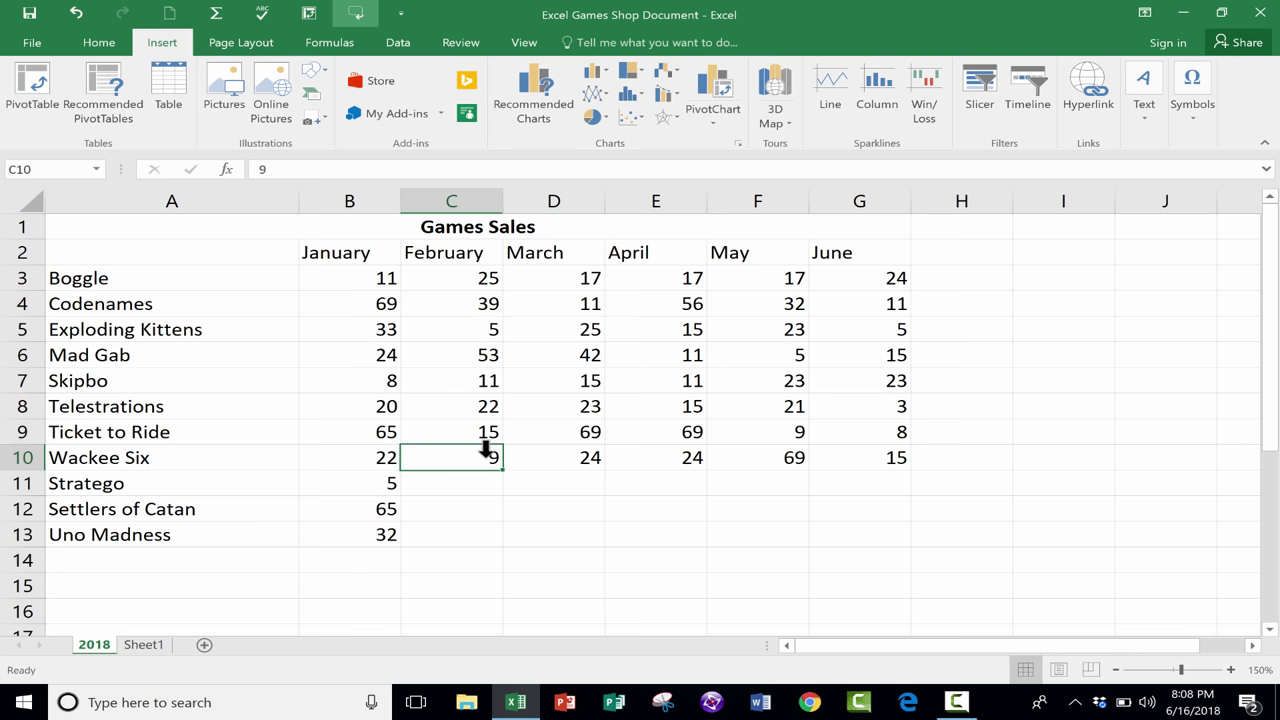
key("Return")
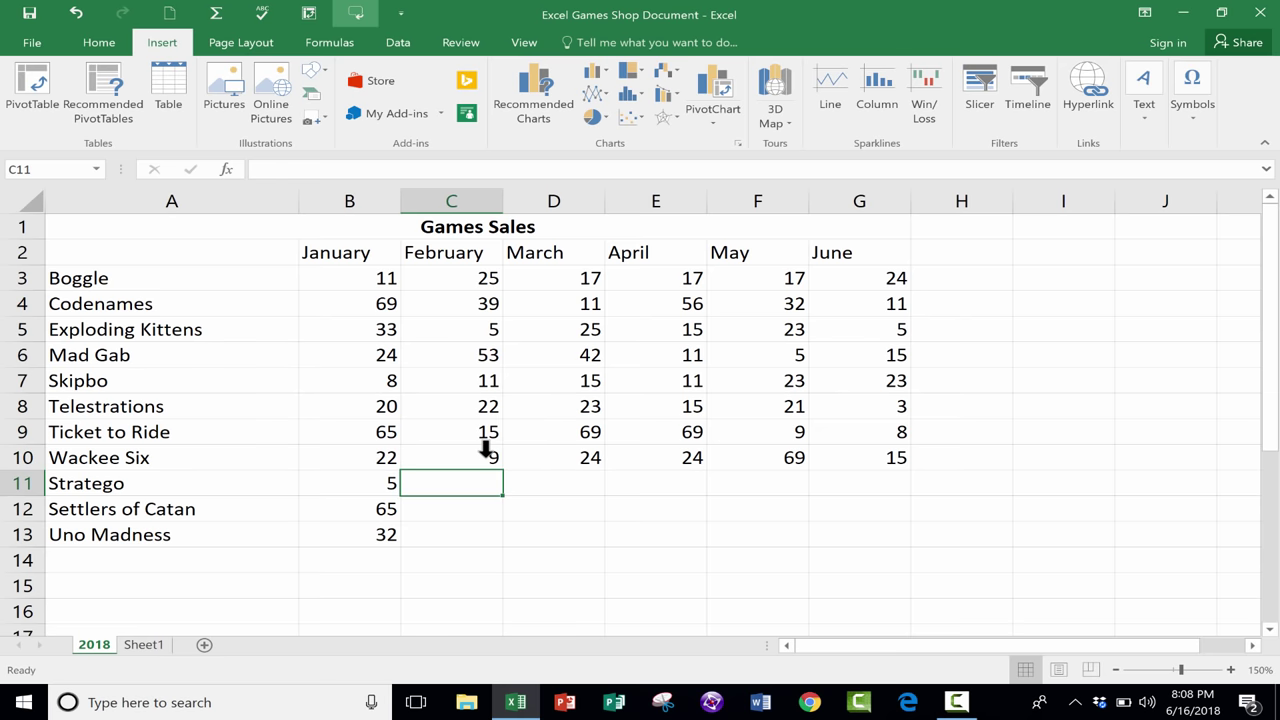
left_click(356, 15)
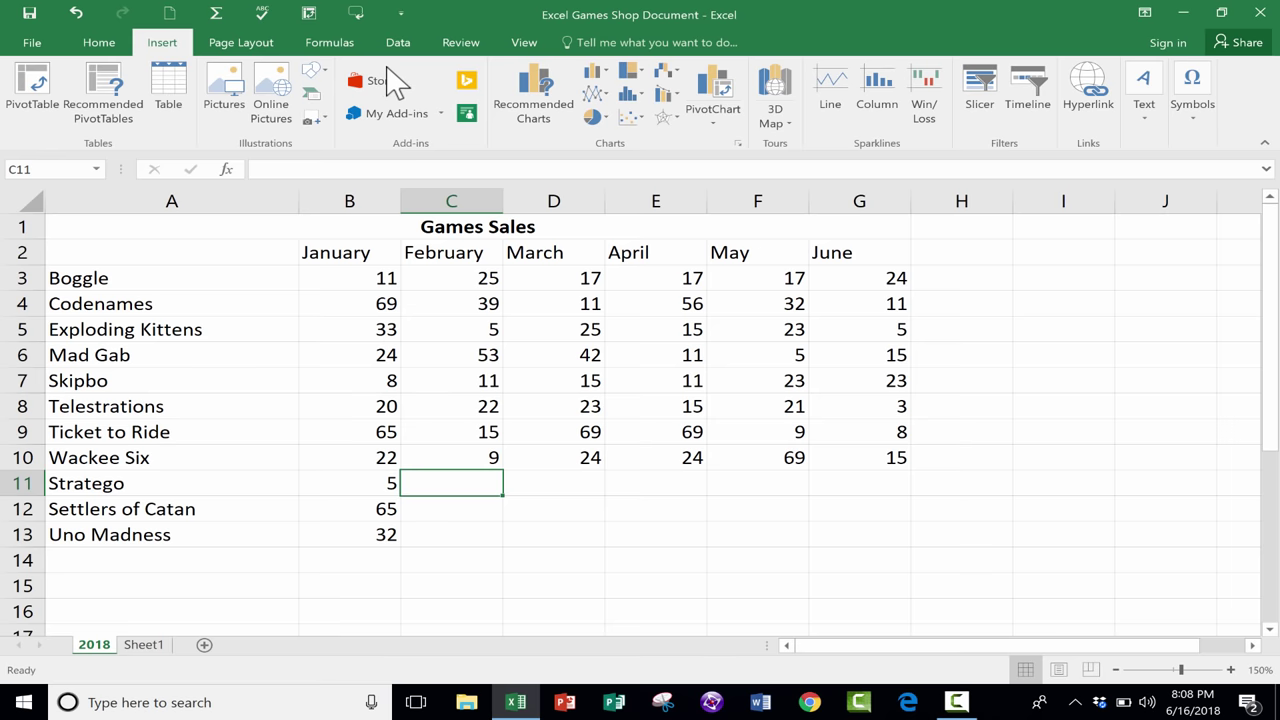